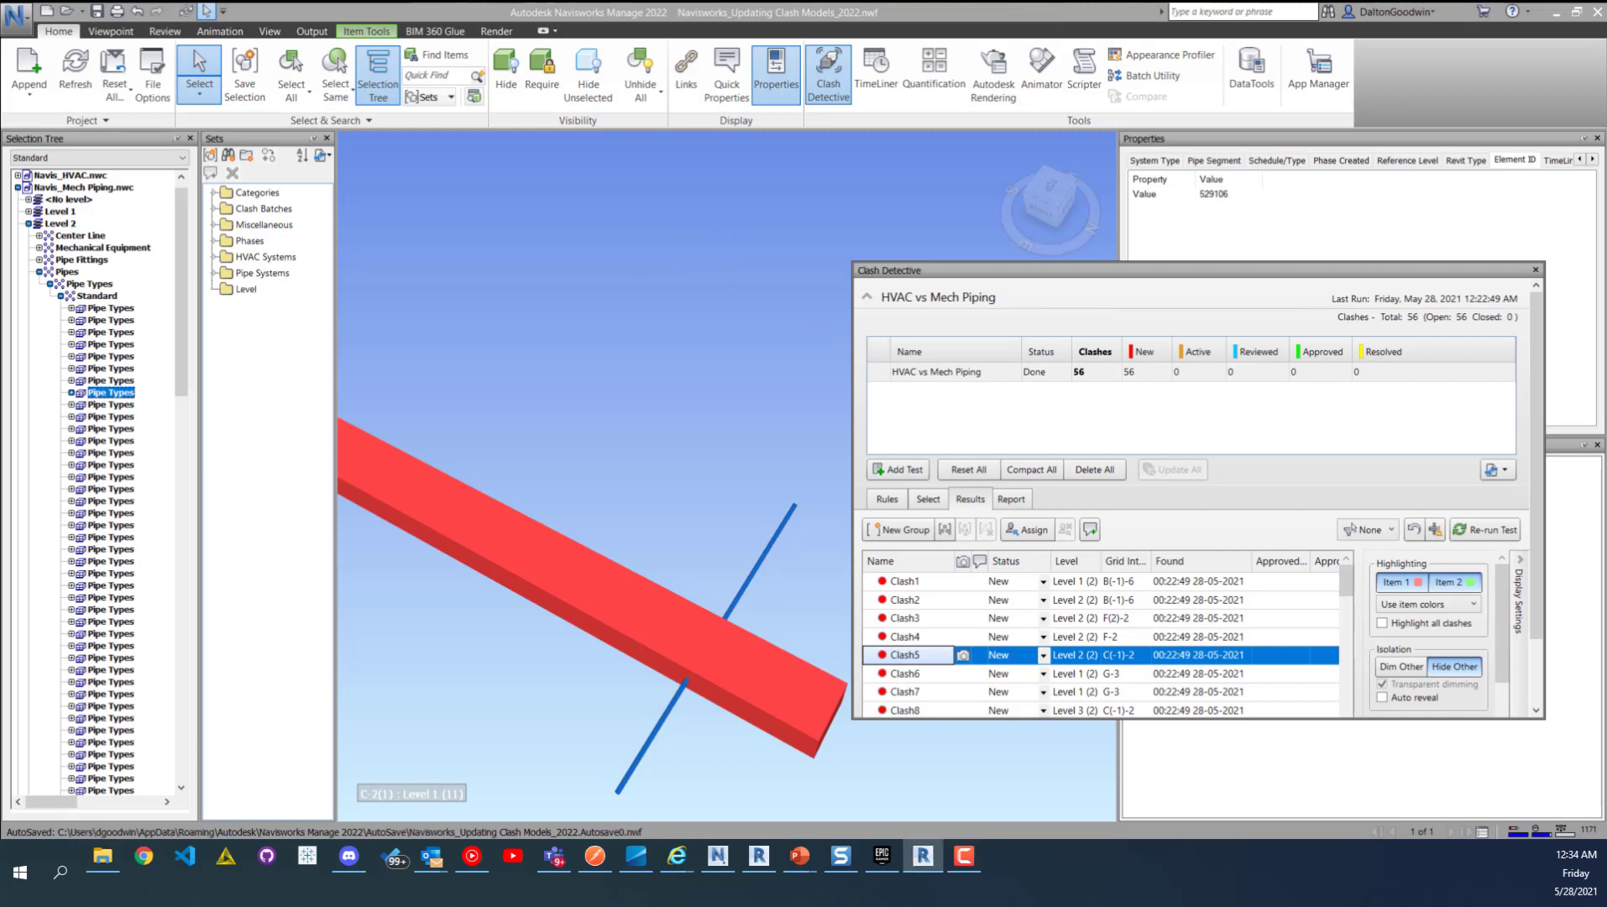
- Switch to Revit in a maximized window and bring up the entire ductwork in the Navis_HVAC 3D view
{"action": "left_click", "coordinate": [923, 856]}
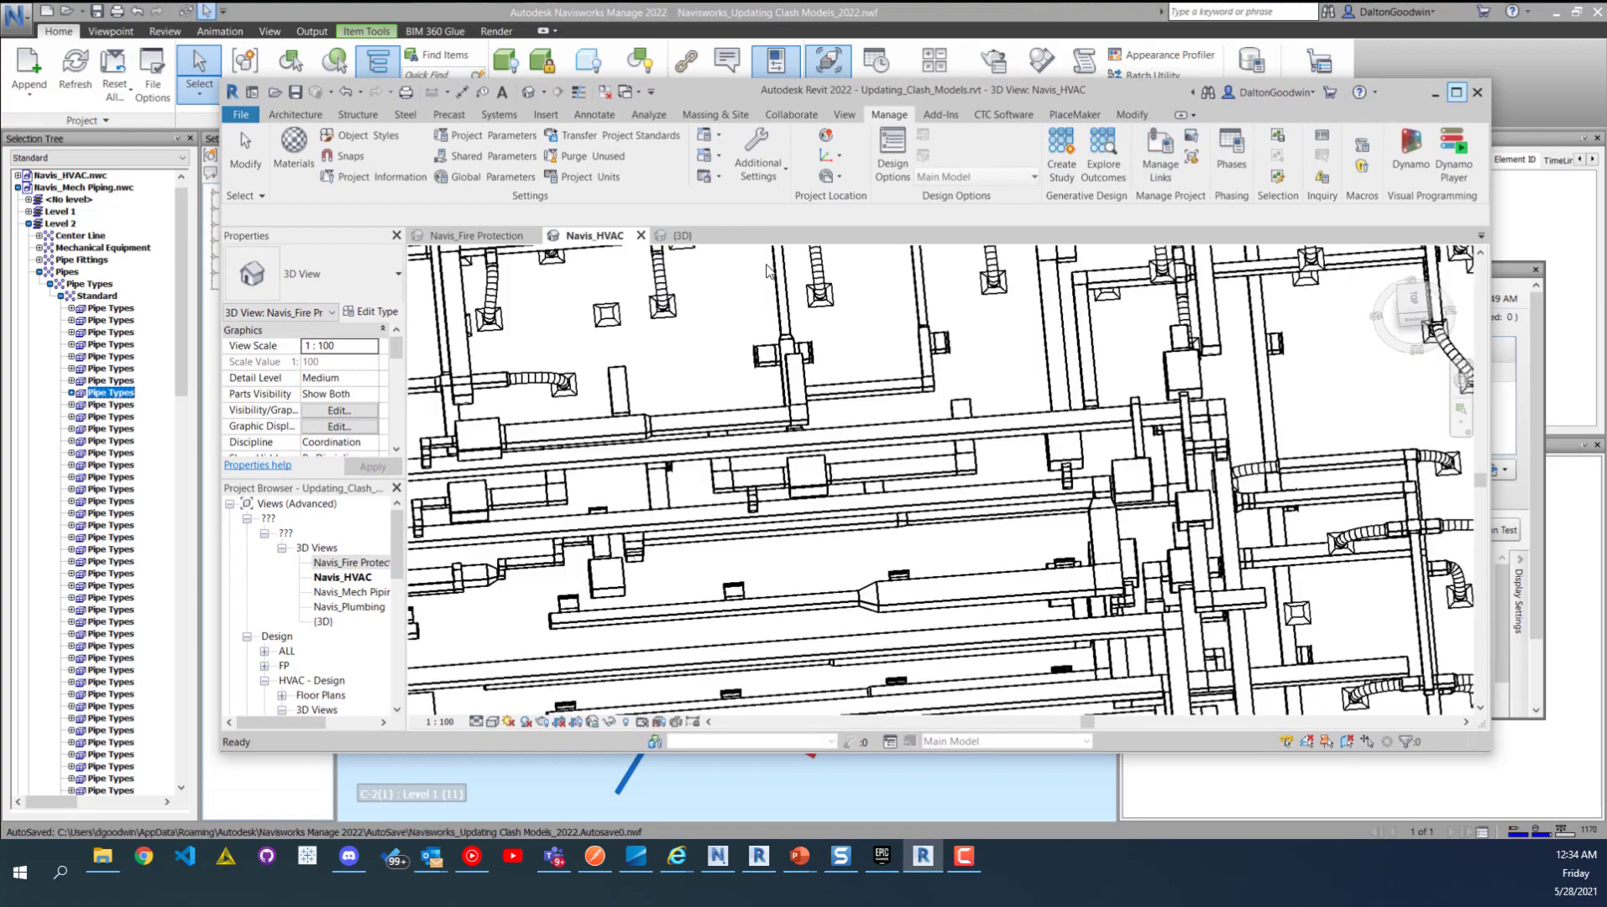
{"action": "left_click", "coordinate": [1455, 94]}
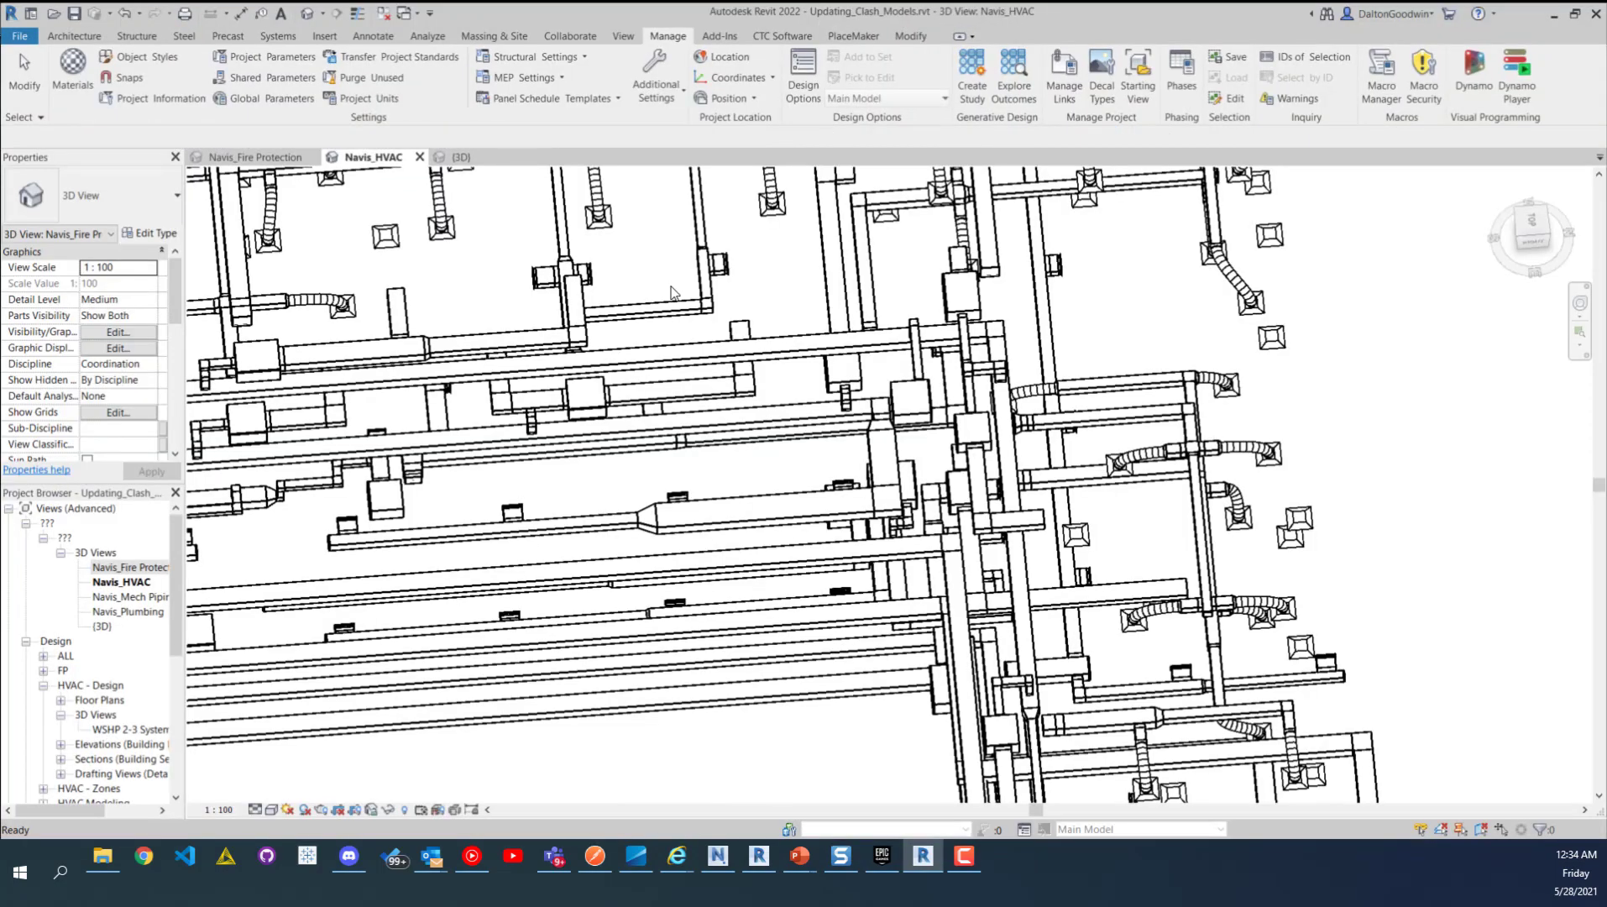
{"action": "left_click", "coordinate": [122, 582]}
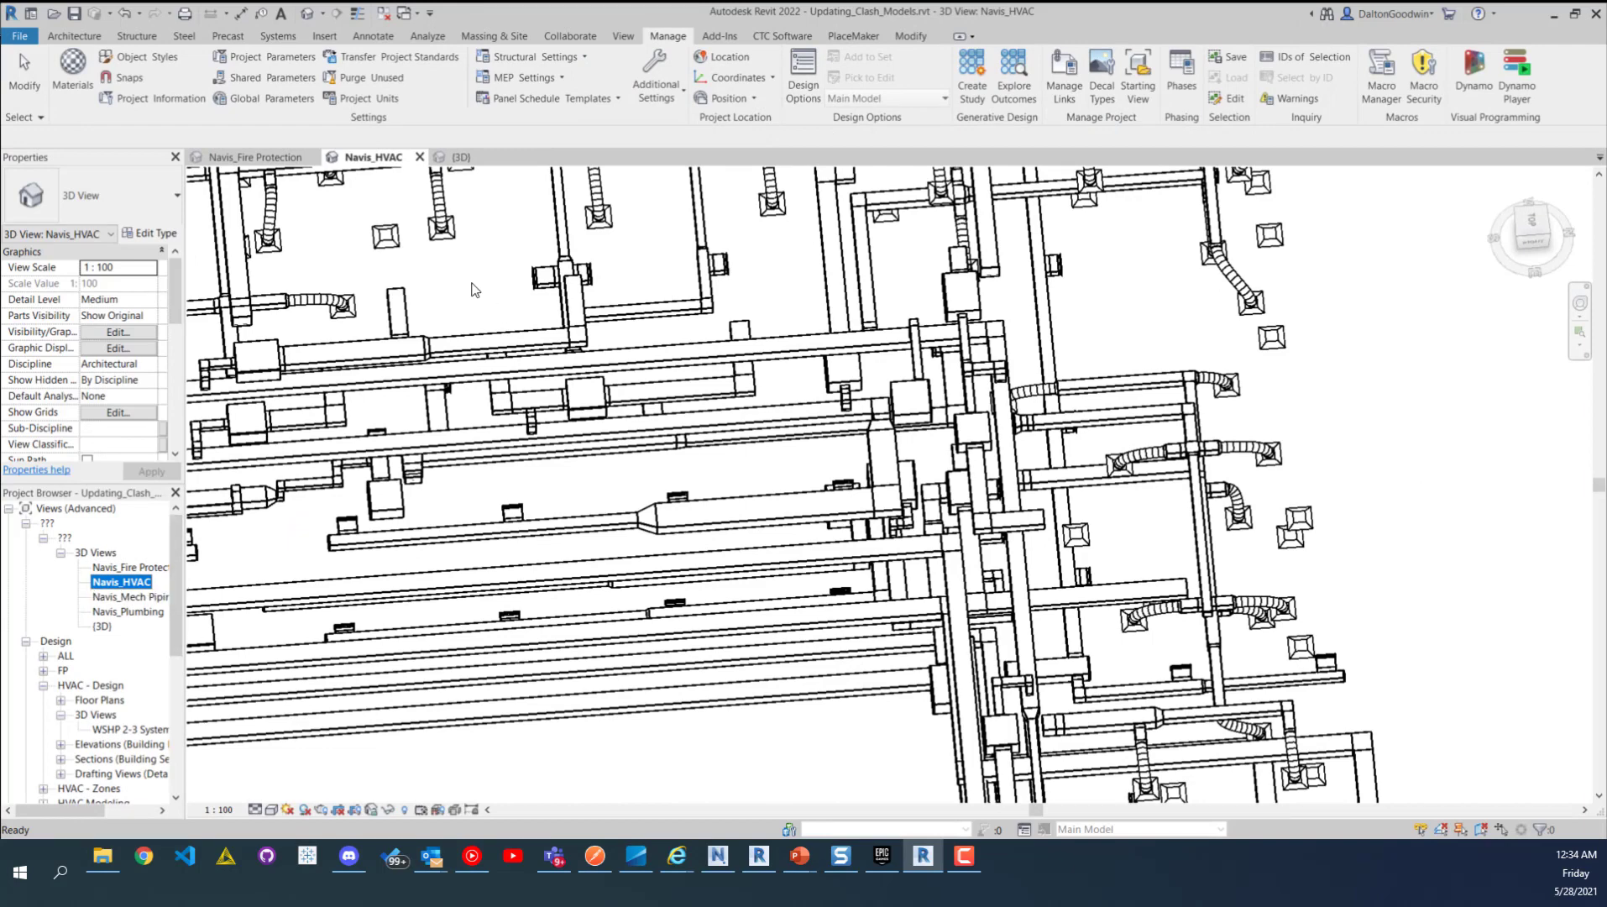
{"action": "scroll", "coordinate": [752, 356], "scroll_direction": "down", "scroll_amount": 2}
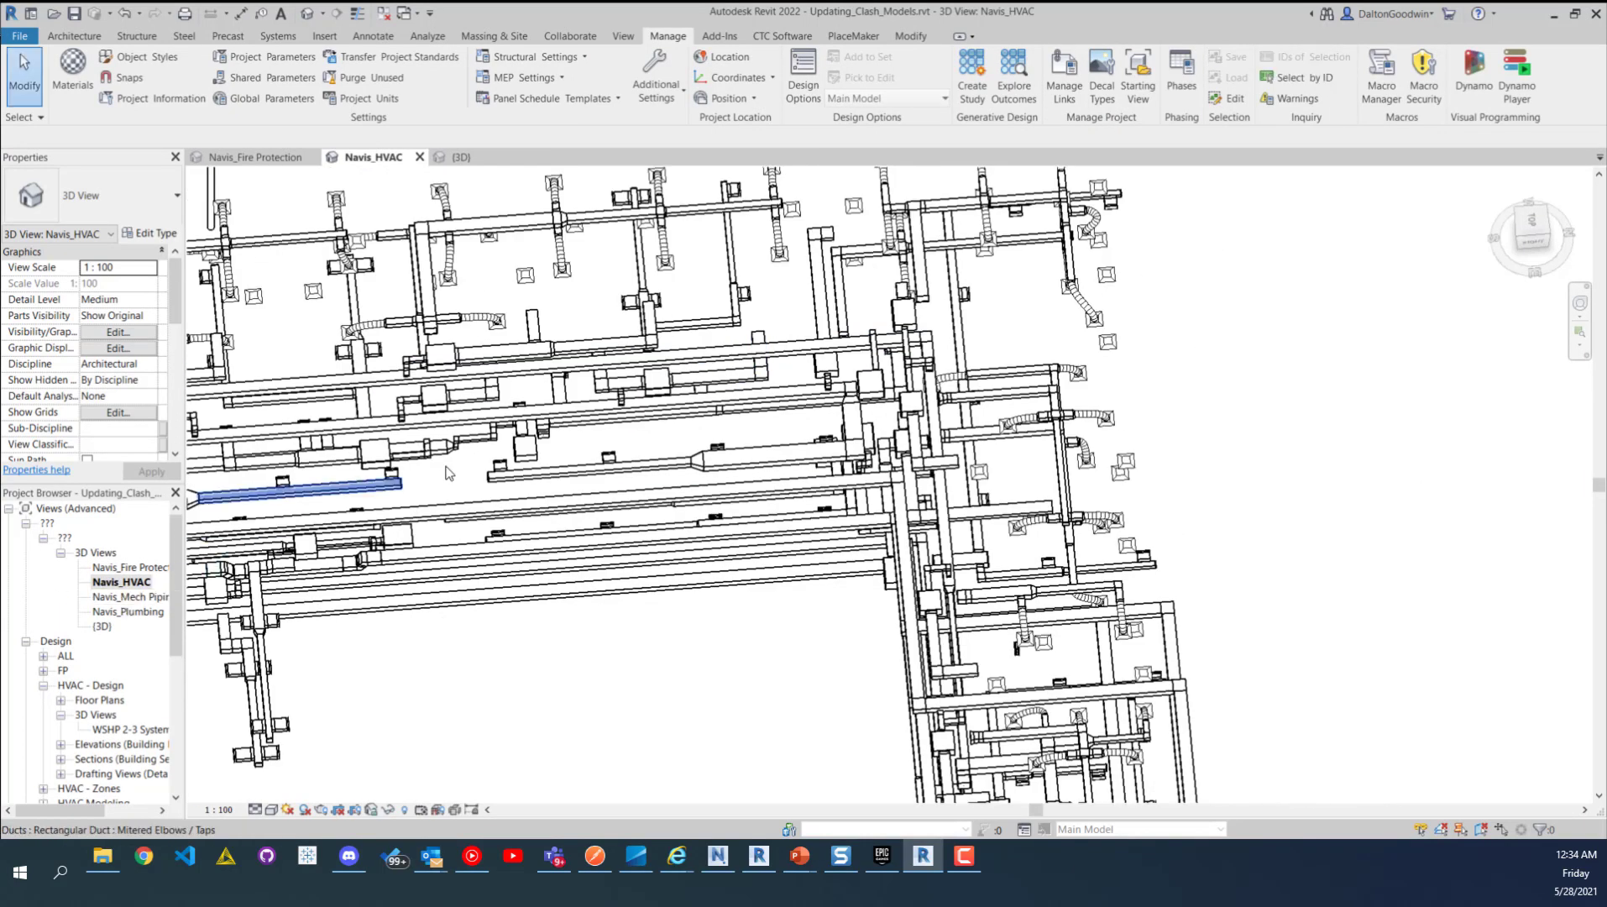
{"action": "scroll", "coordinate": [703, 361], "scroll_direction": "down", "scroll_amount": 5}
{"action": "middle_click_drag", "start_coordinate": [703, 361], "coordinate": [724, 375], "text": "shift"}
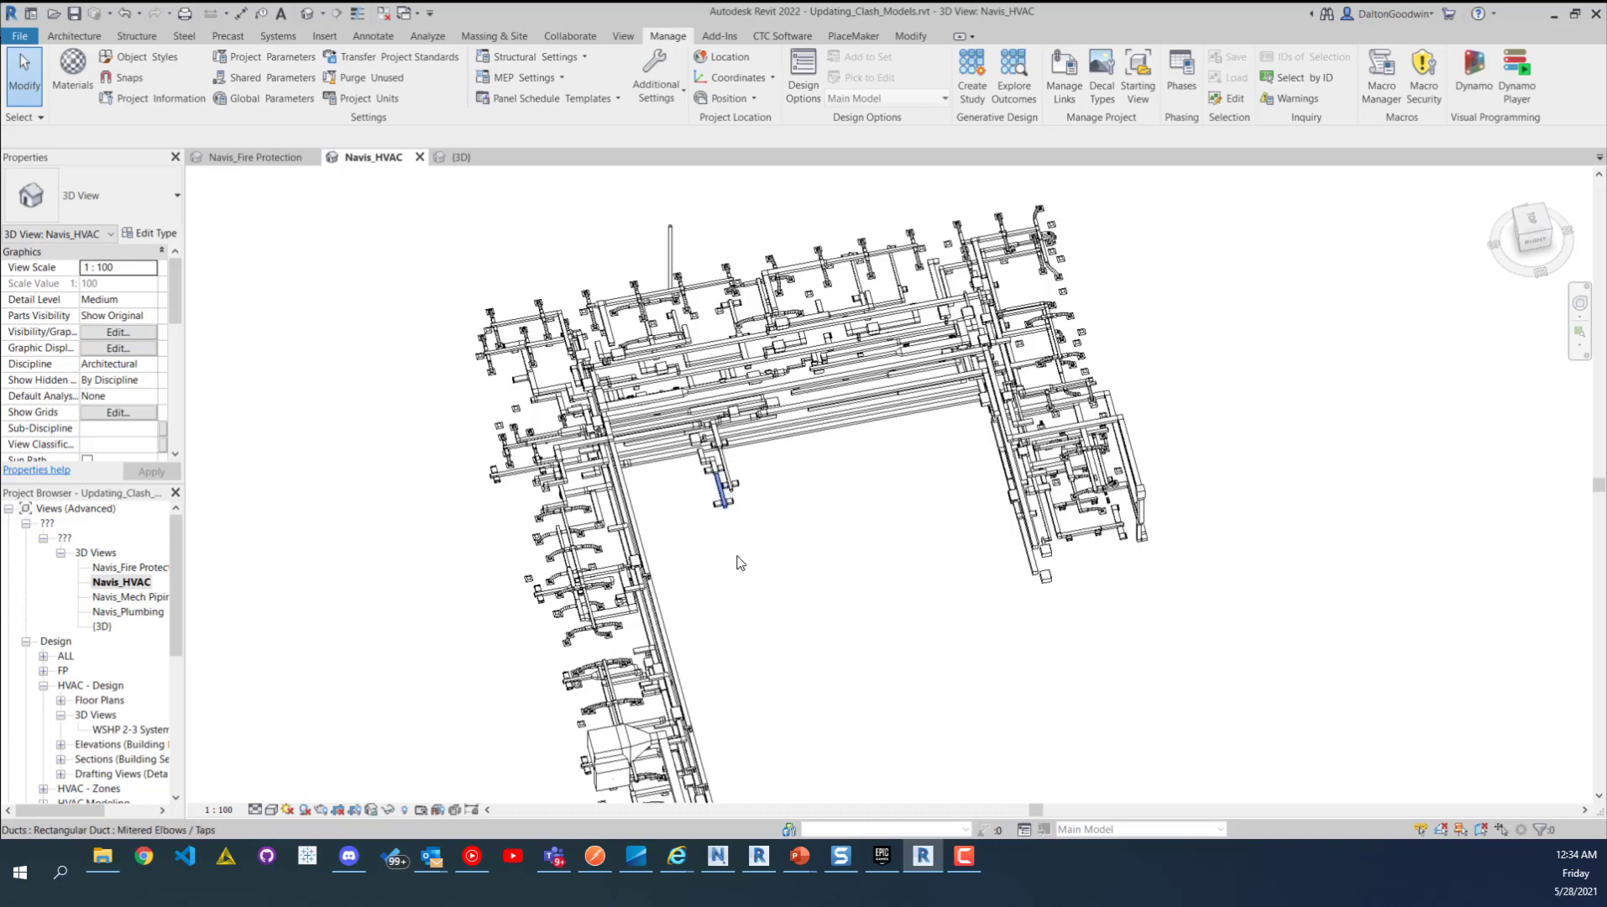
{"action": "middle_click_drag", "start_coordinate": [781, 550], "coordinate": [761, 511], "text": "shift"}
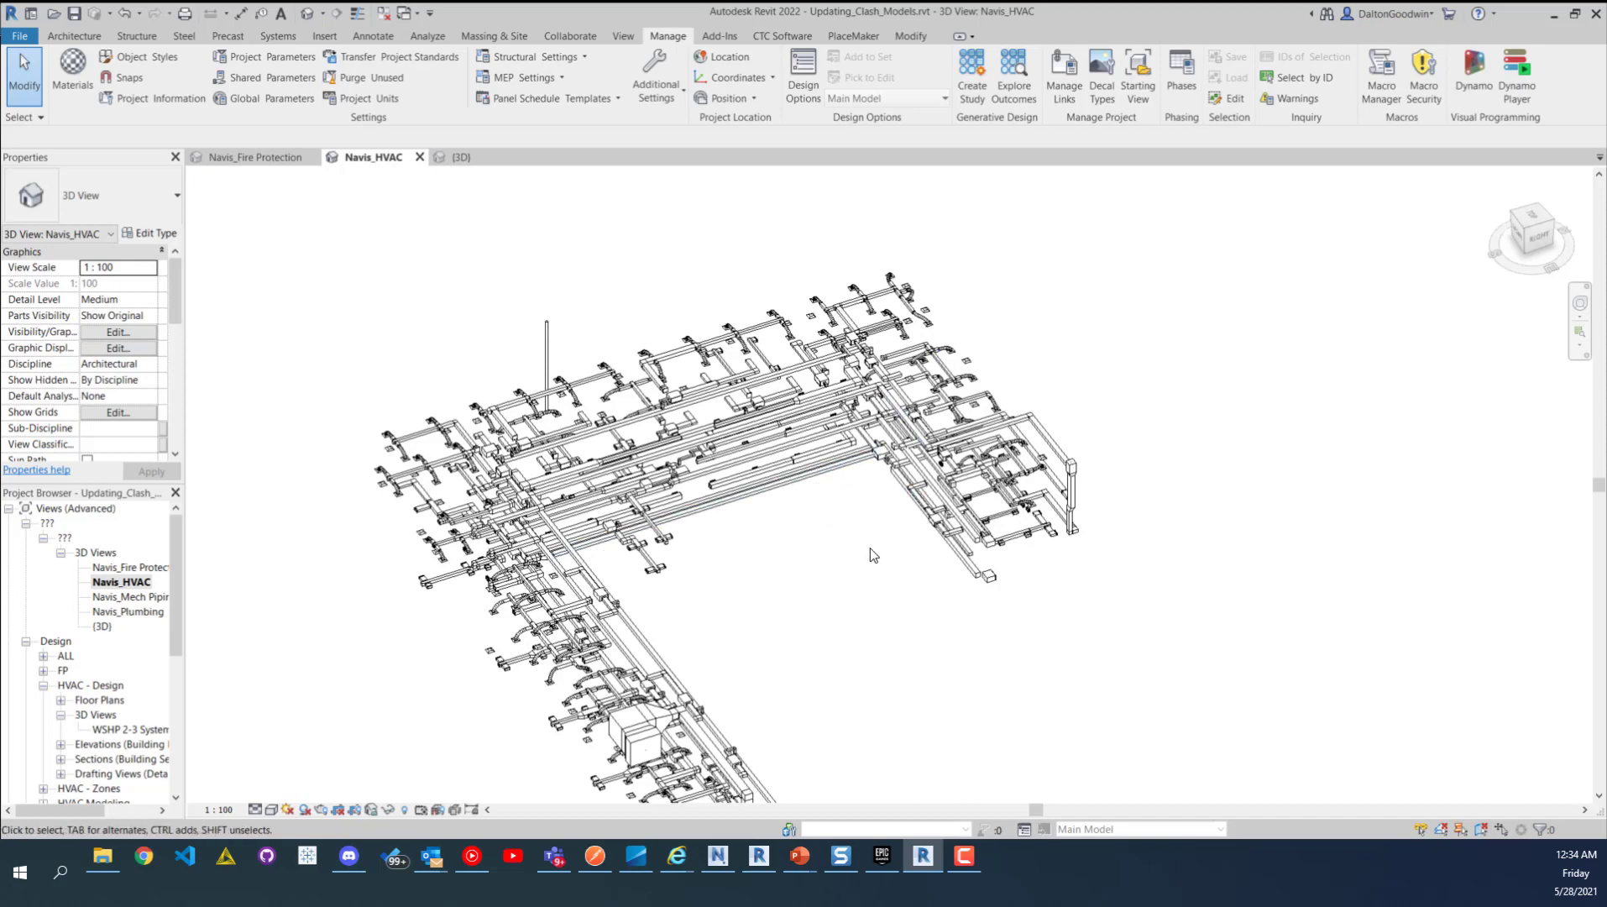
{"action": "middle_click_drag", "start_coordinate": [827, 539], "coordinate": [828, 475]}
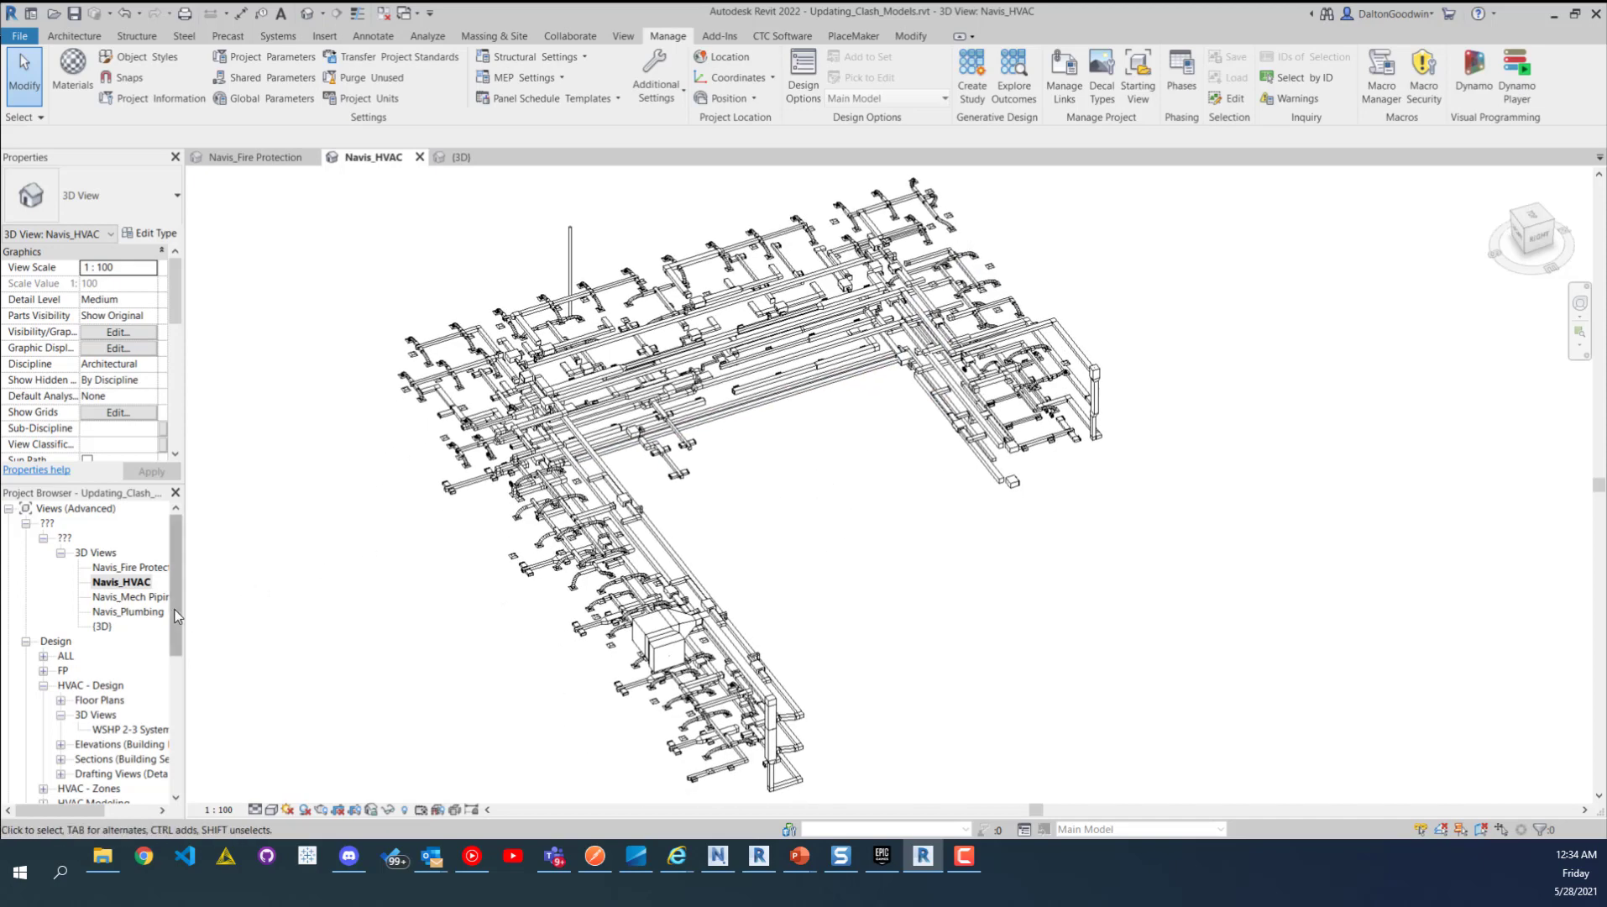
- Export the Navis_HVAC view as an NWC file, replacing the existing Navis_HVAC.nwc in the _Navisworks Sample Model folder
{"action": "left_click", "coordinate": [19, 37]}
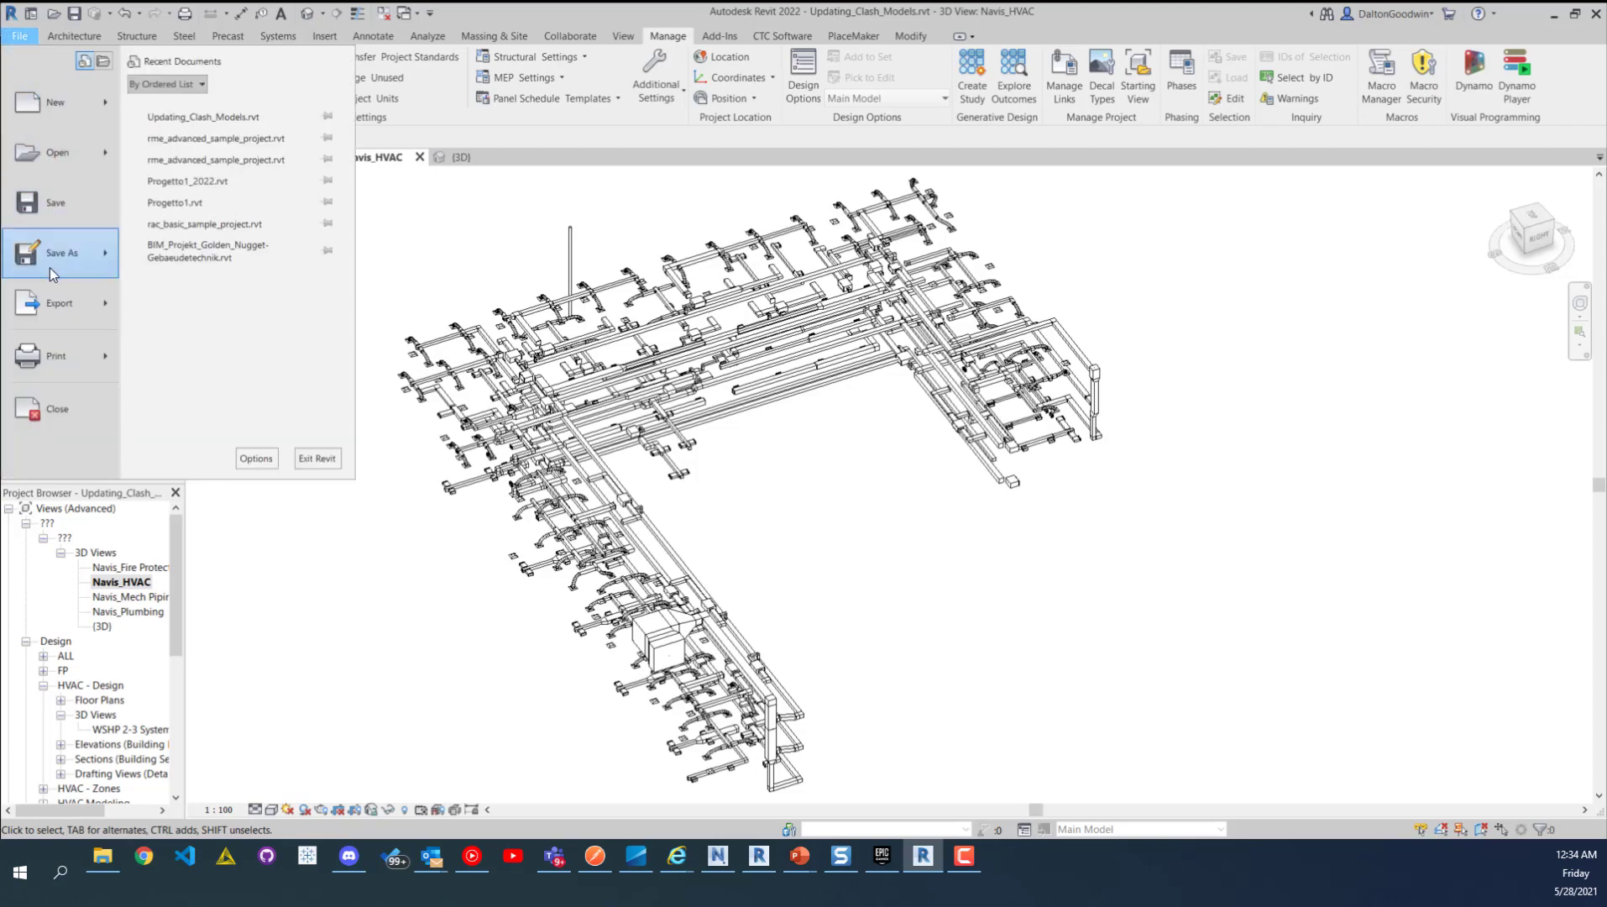
{"action": "mouse_move", "coordinate": [62, 310]}
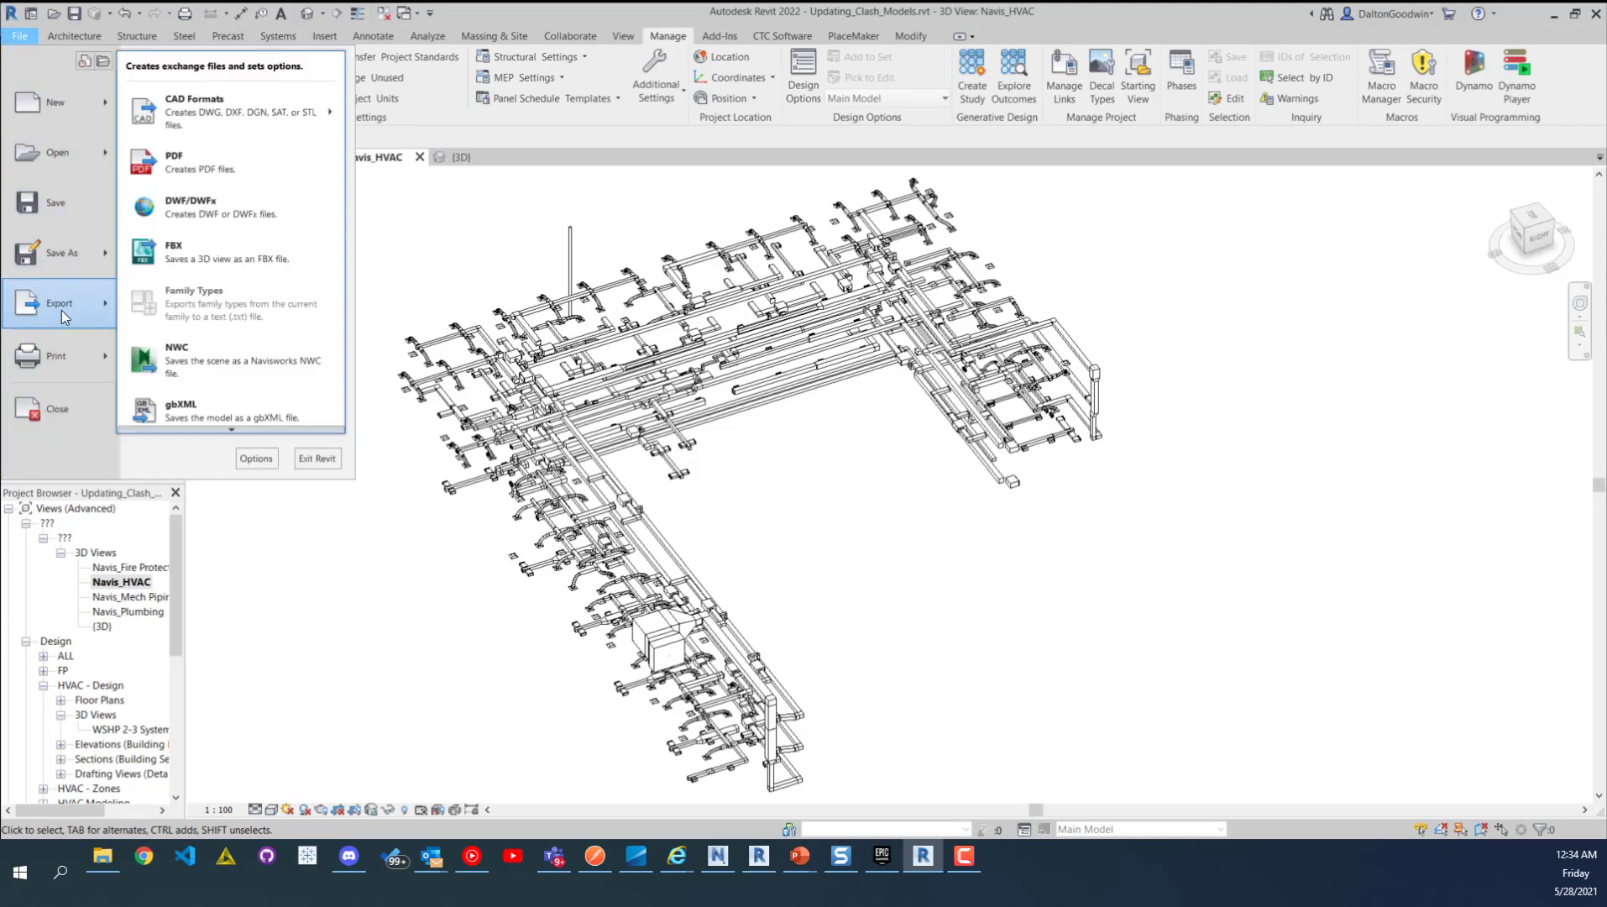
{"action": "left_click", "coordinate": [226, 363]}
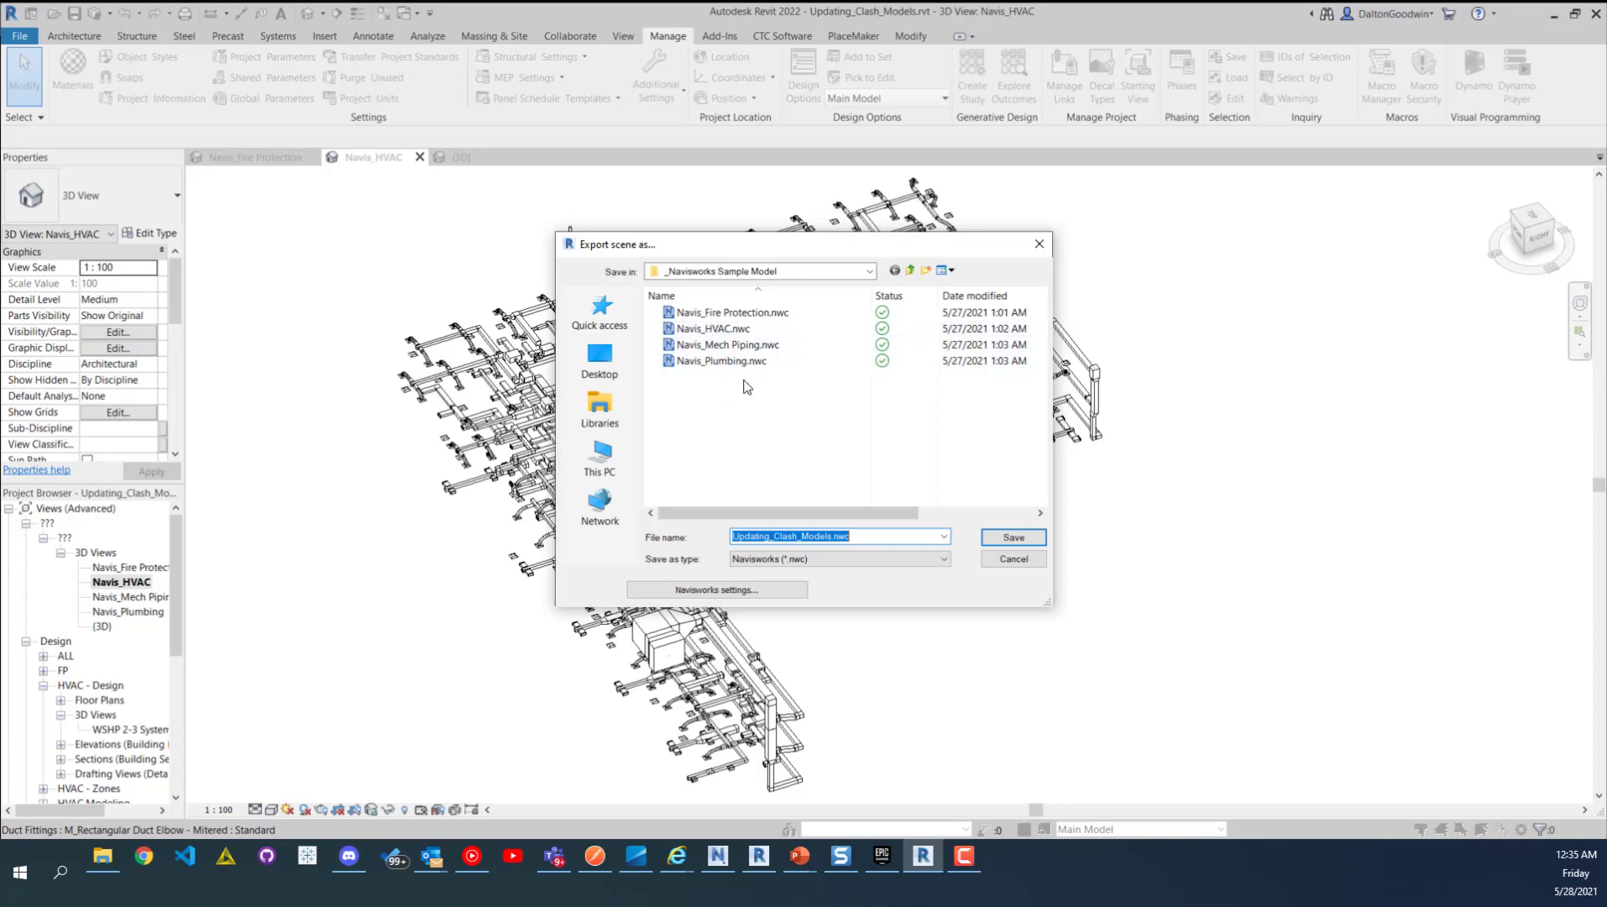
{"action": "left_click", "coordinate": [719, 330]}
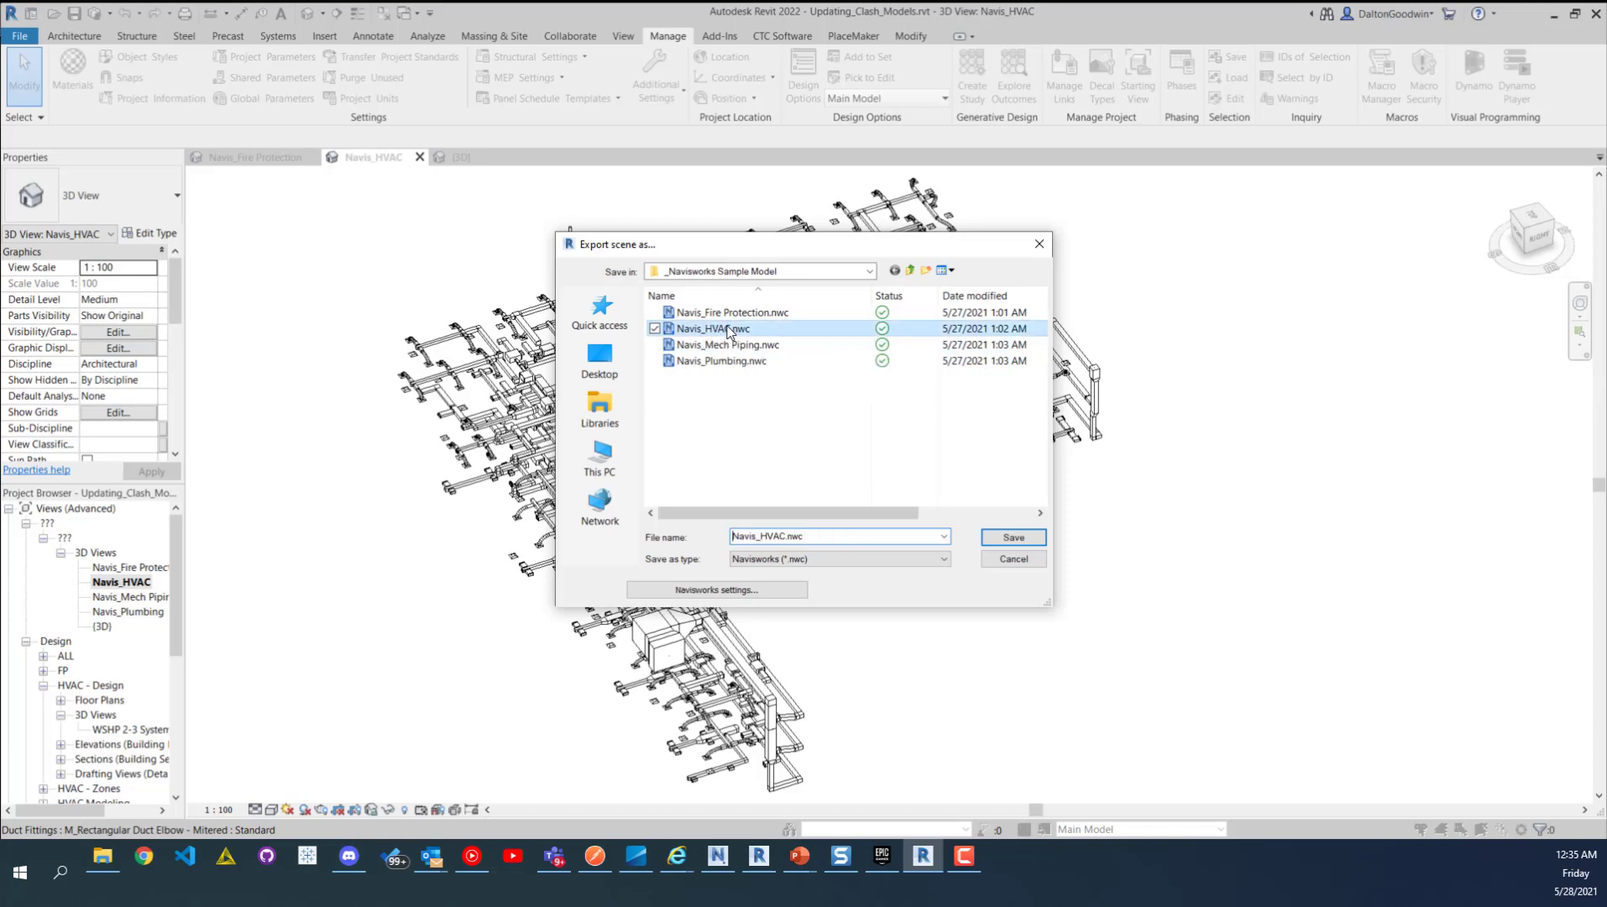
{"action": "left_click", "coordinate": [1013, 538]}
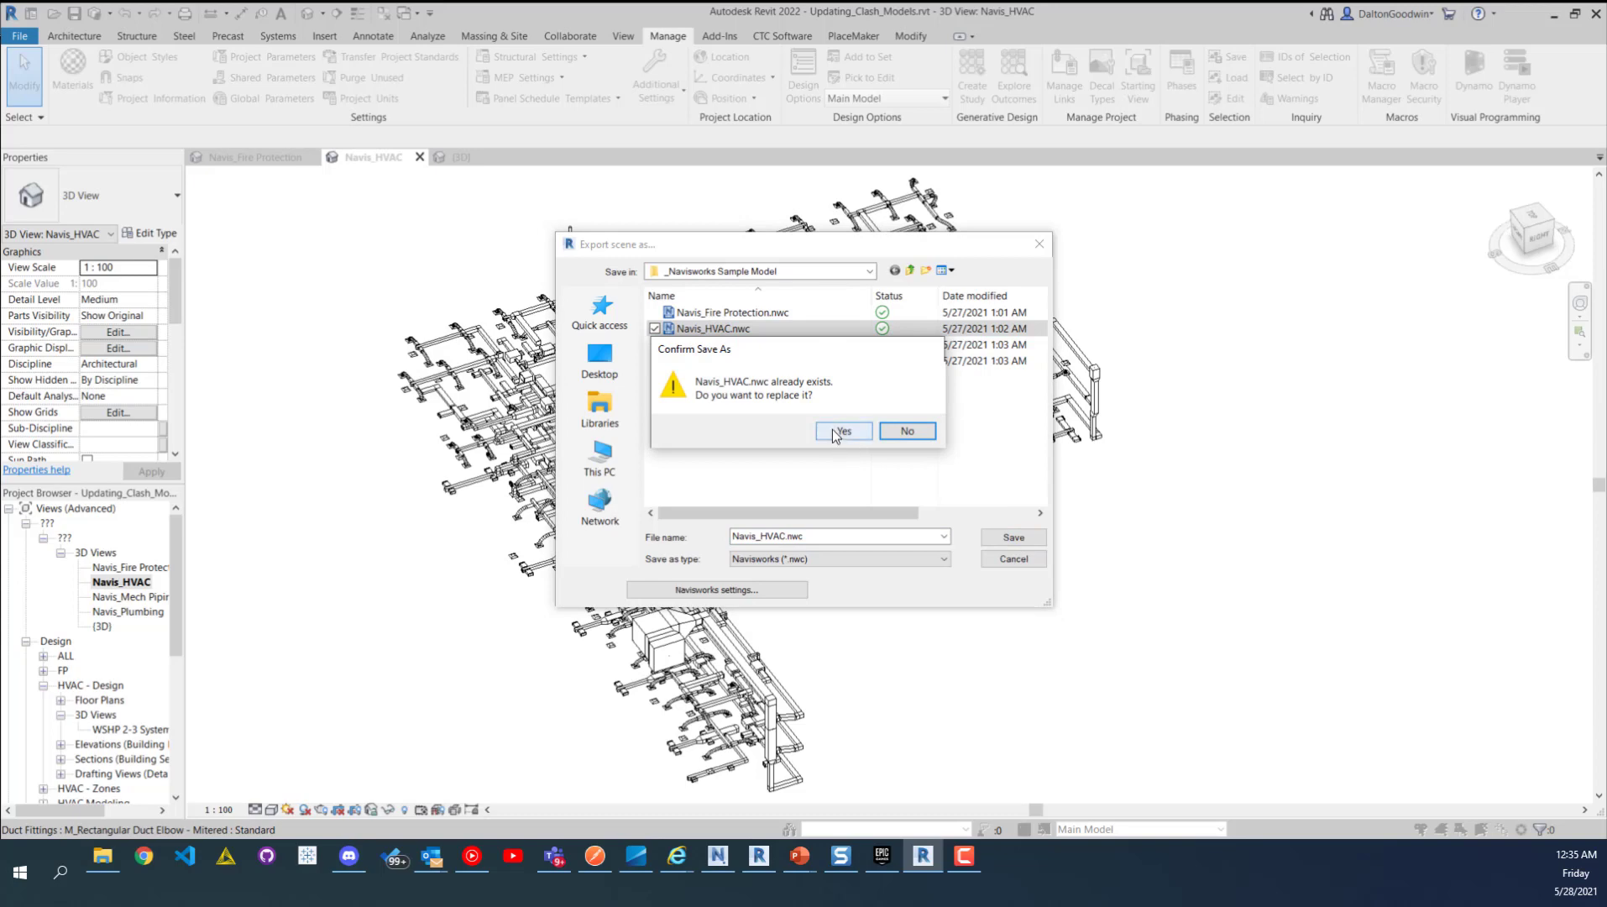
{"action": "left_click", "coordinate": [842, 431]}
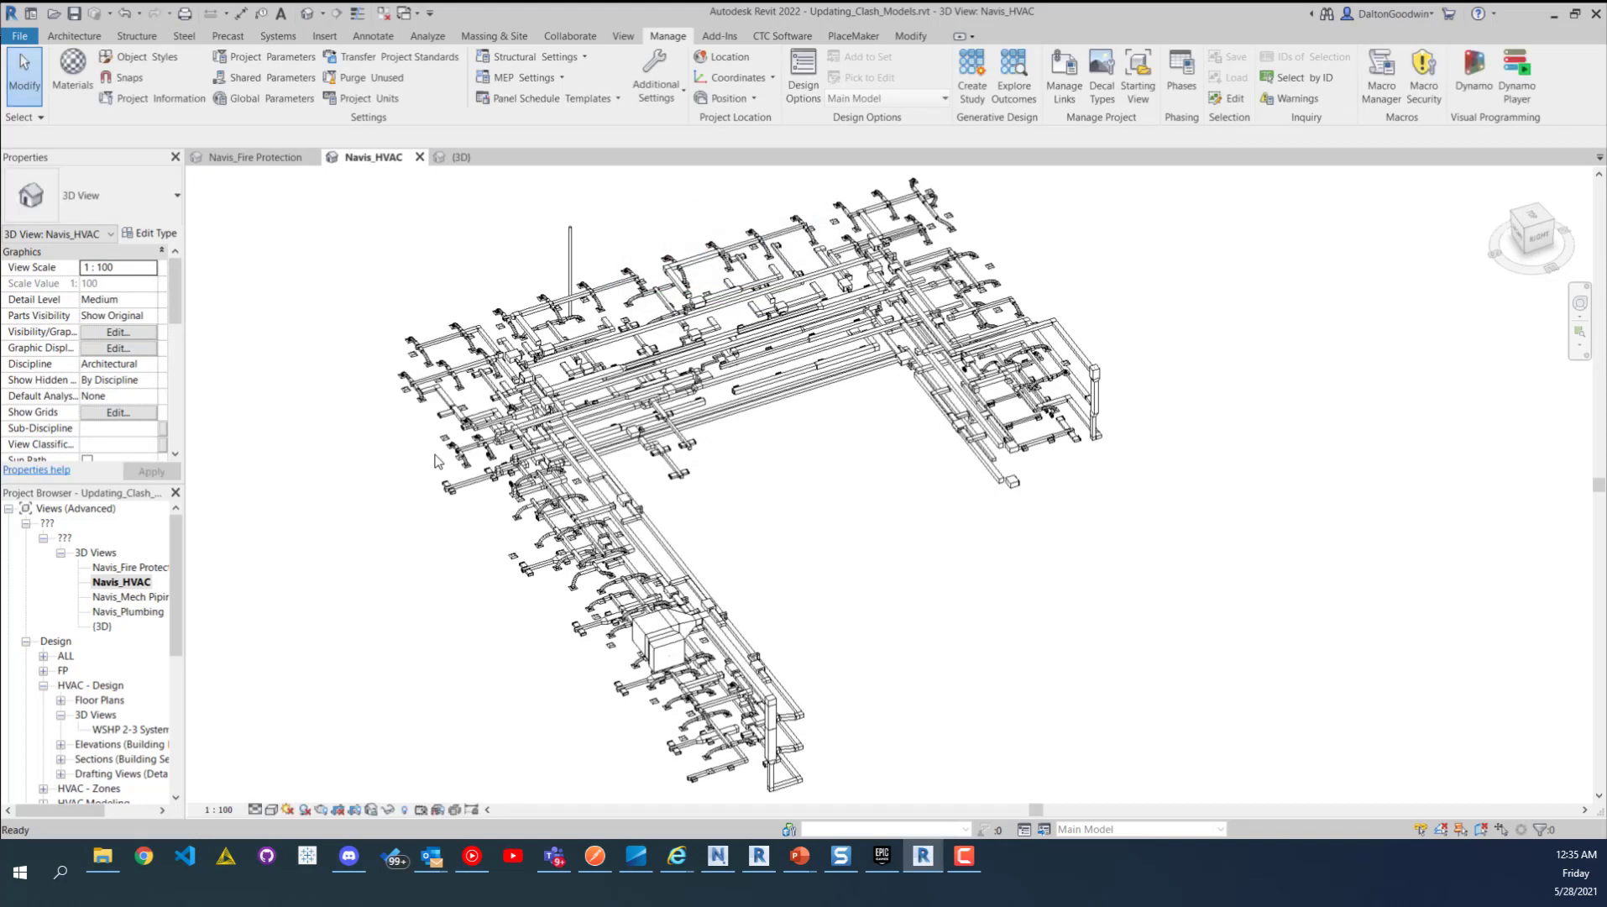
- Open the Navis_Mech Piping 3D view and export it as NWC, replacing the existing Navis_Mech Piping.nwc in the _Navisworks Sample Model folder
{"action": "left_click", "coordinate": [157, 598]}
{"action": "double_click", "coordinate": [157, 598]}
{"action": "left_click", "coordinate": [20, 36]}
{"action": "mouse_move", "coordinate": [65, 312]}
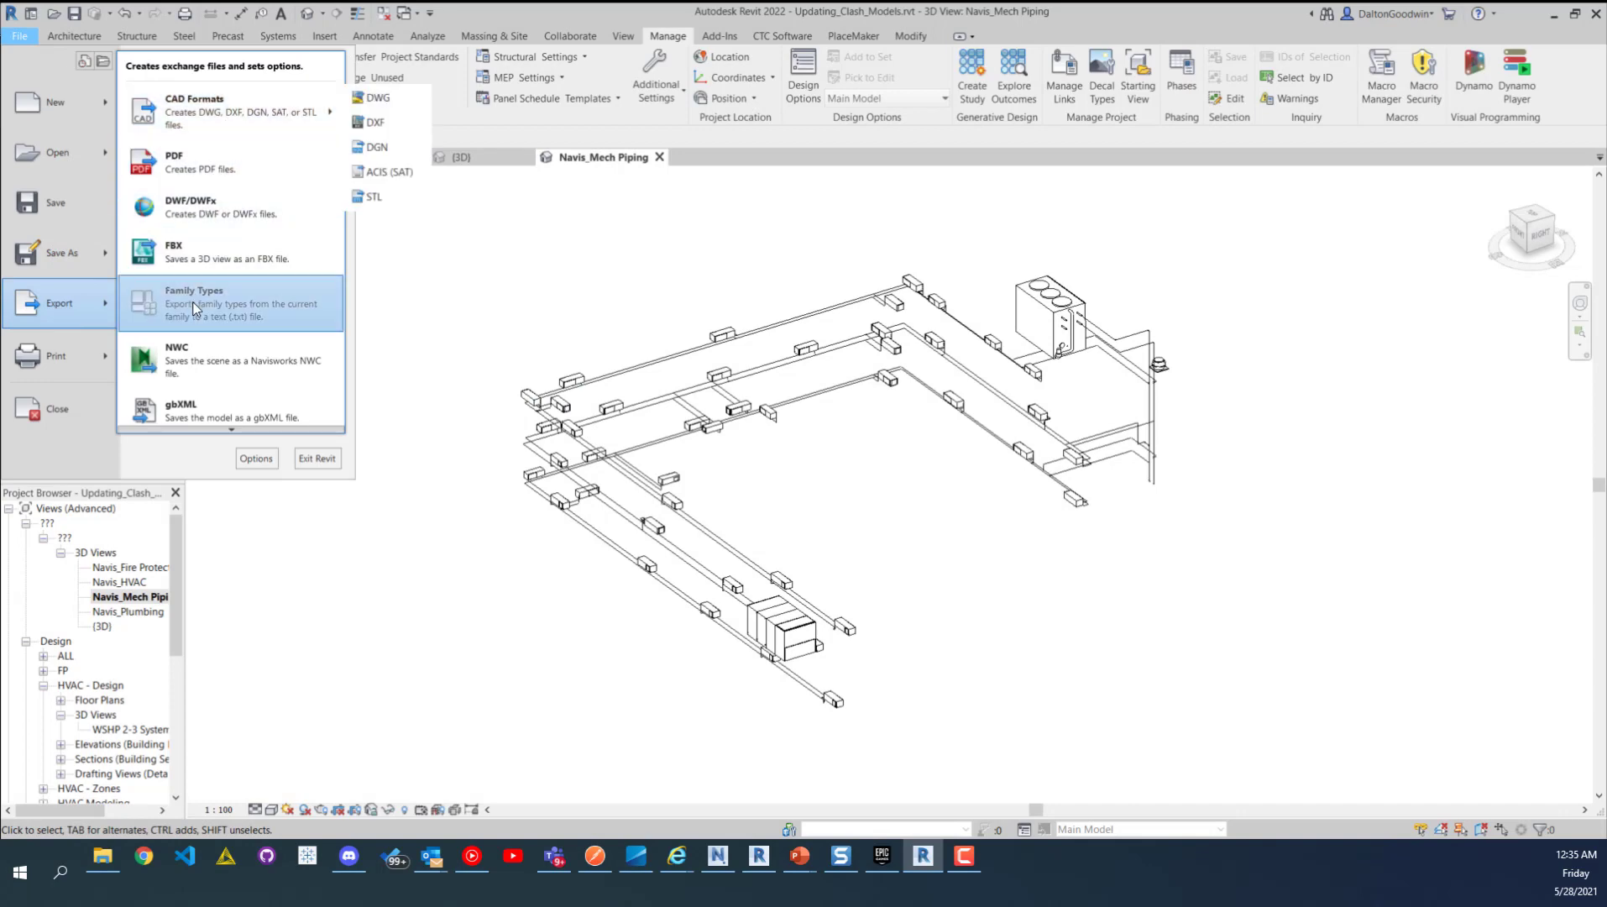
{"action": "left_click", "coordinate": [205, 364]}
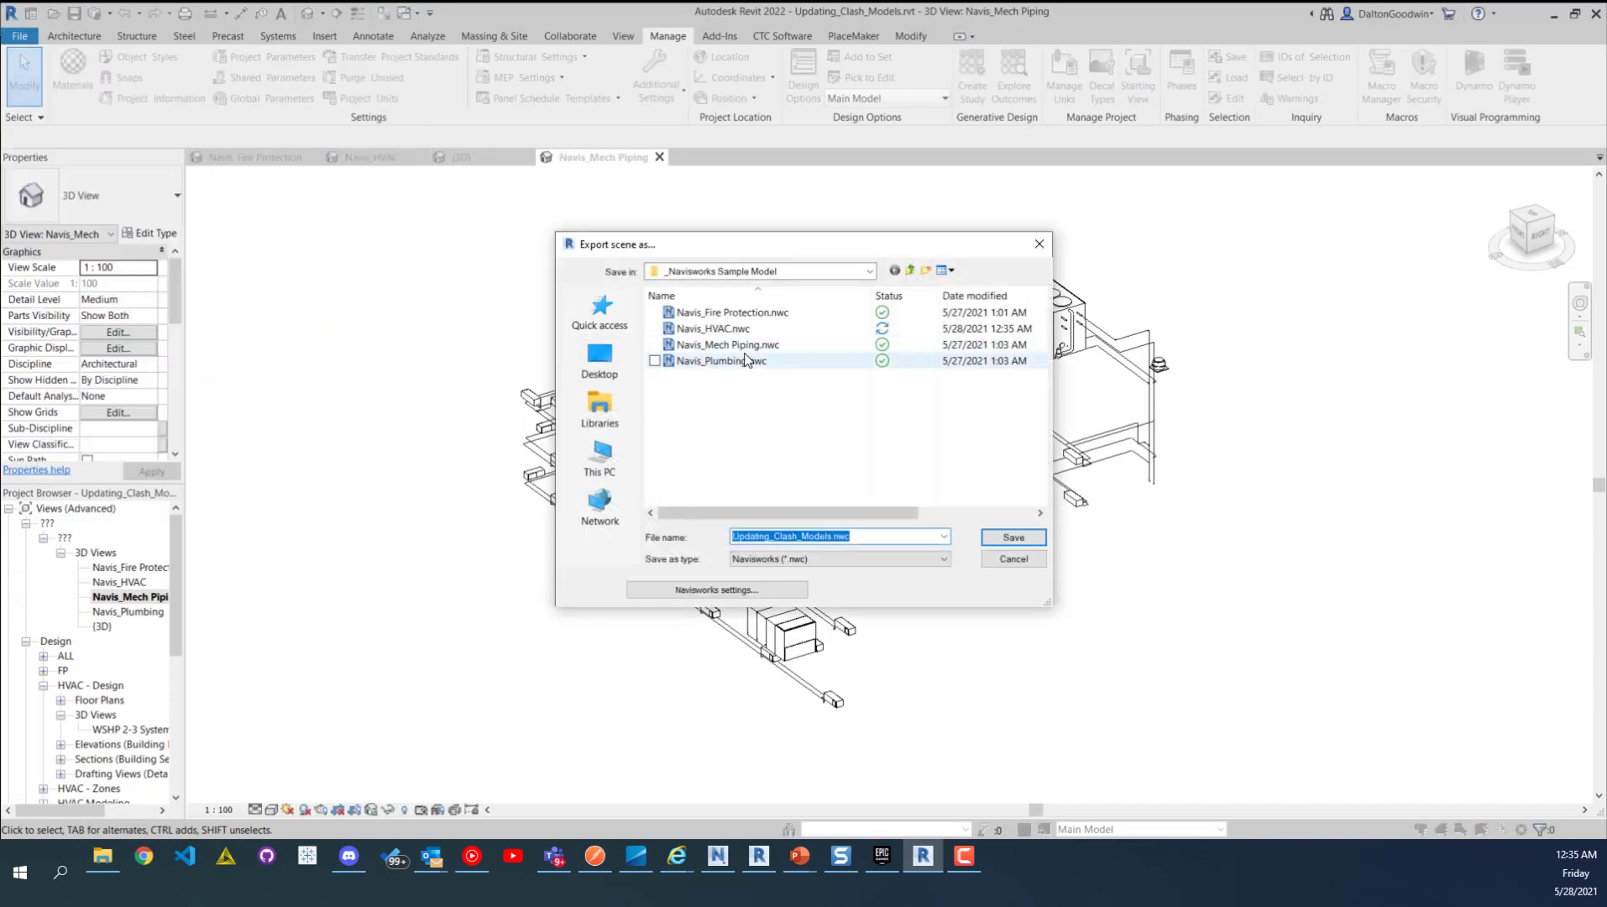
{"action": "left_click", "coordinate": [742, 349]}
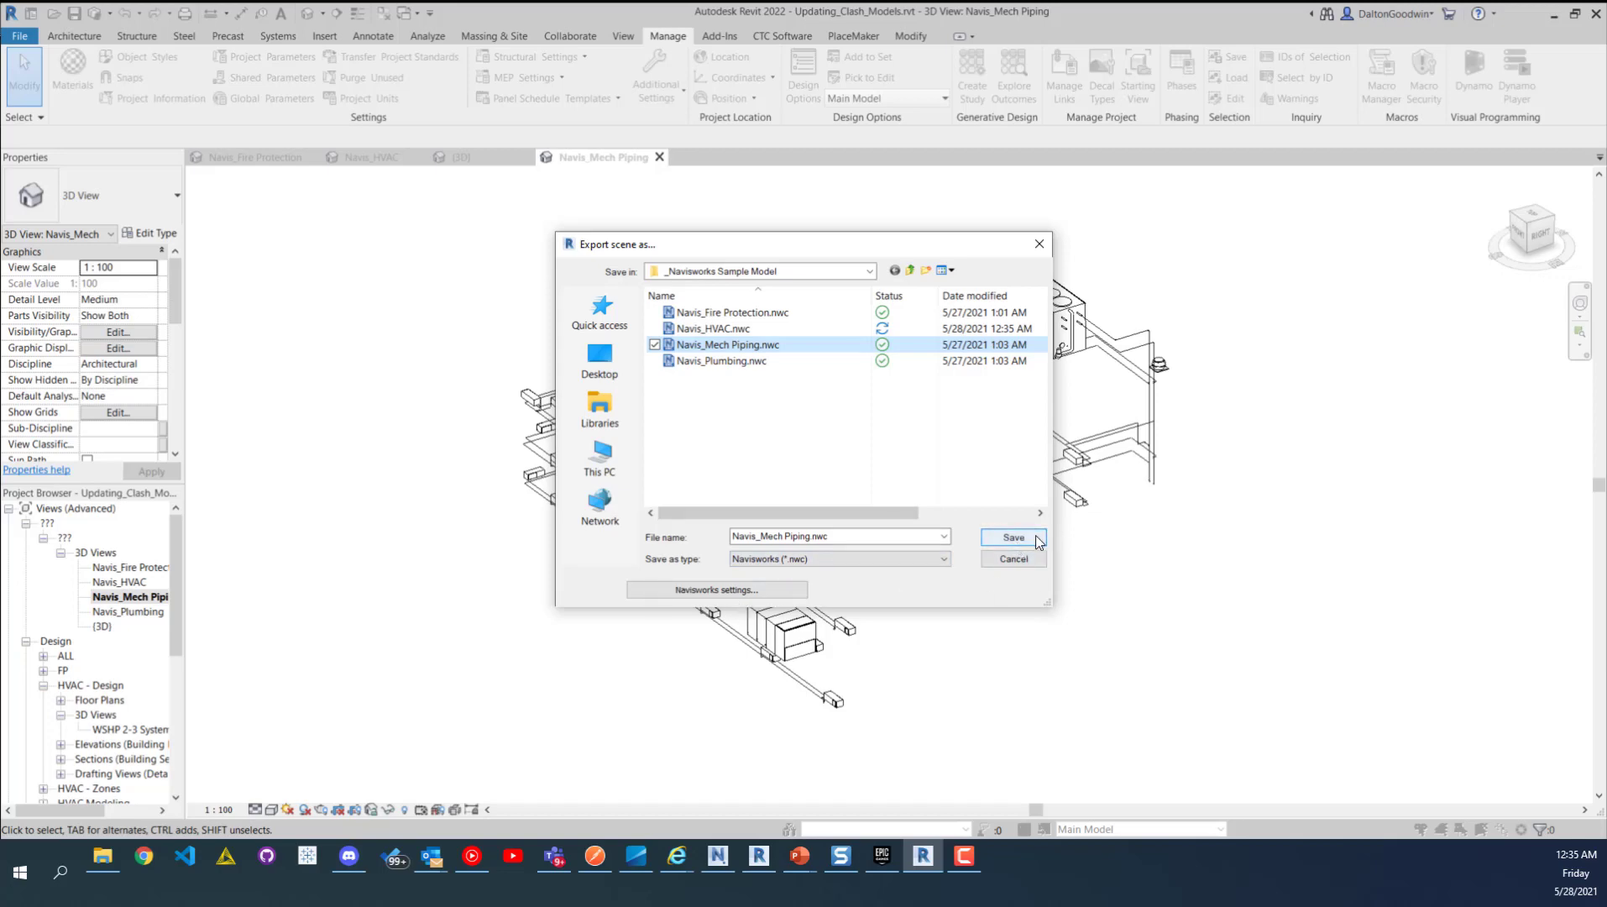
{"action": "left_click_drag", "start_coordinate": [893, 241], "coordinate": [735, 243]}
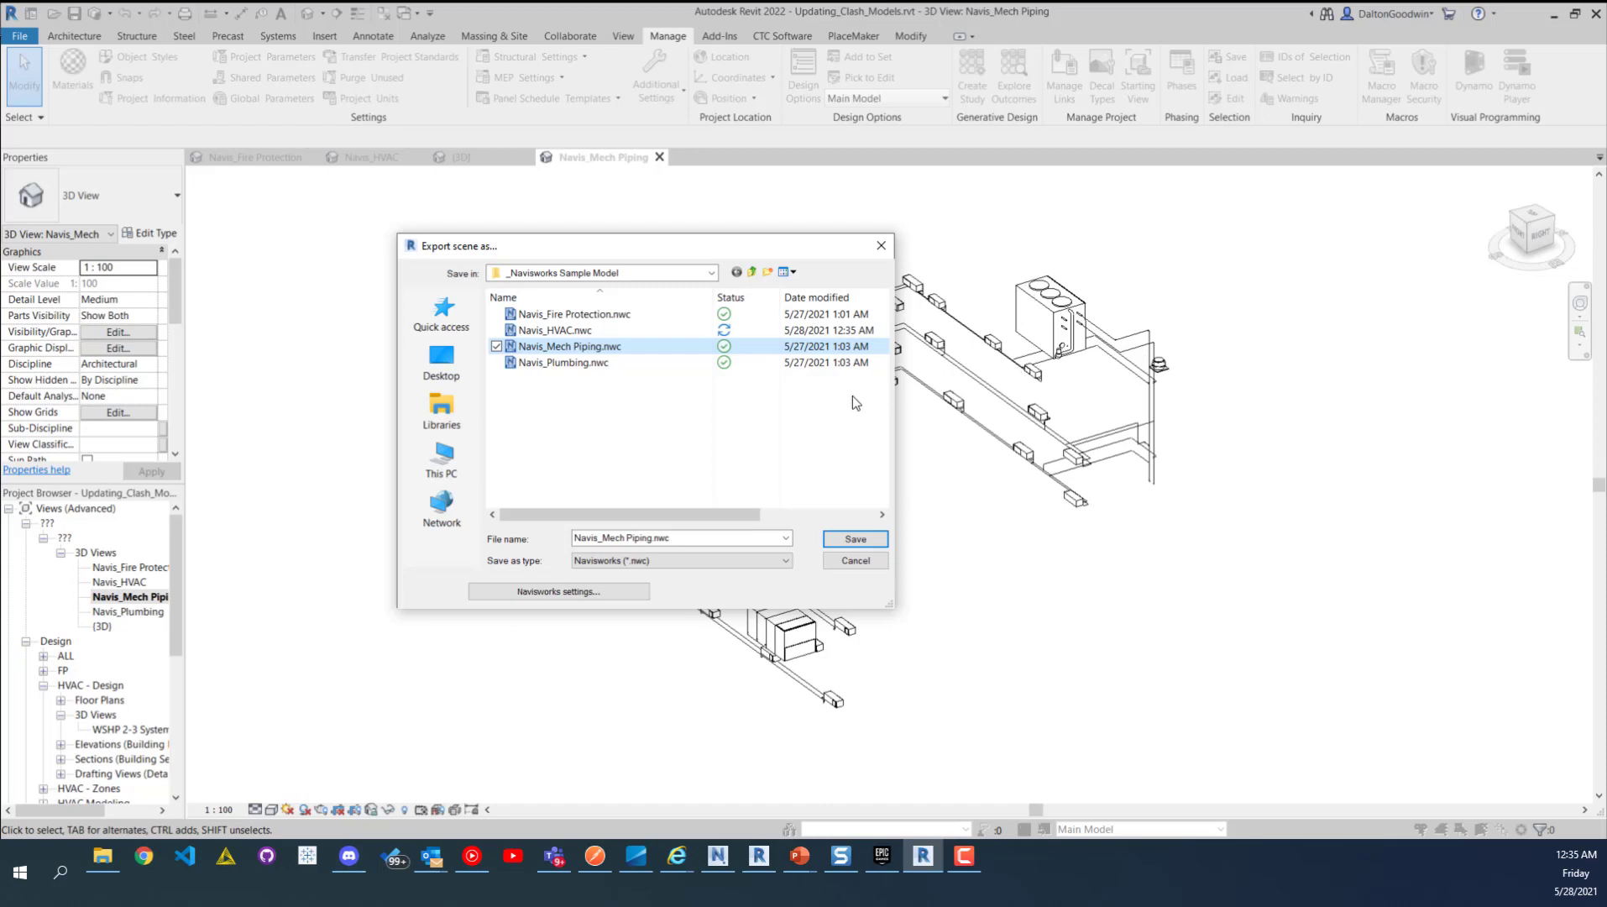
{"action": "left_click_drag", "start_coordinate": [643, 247], "coordinate": [865, 265]}
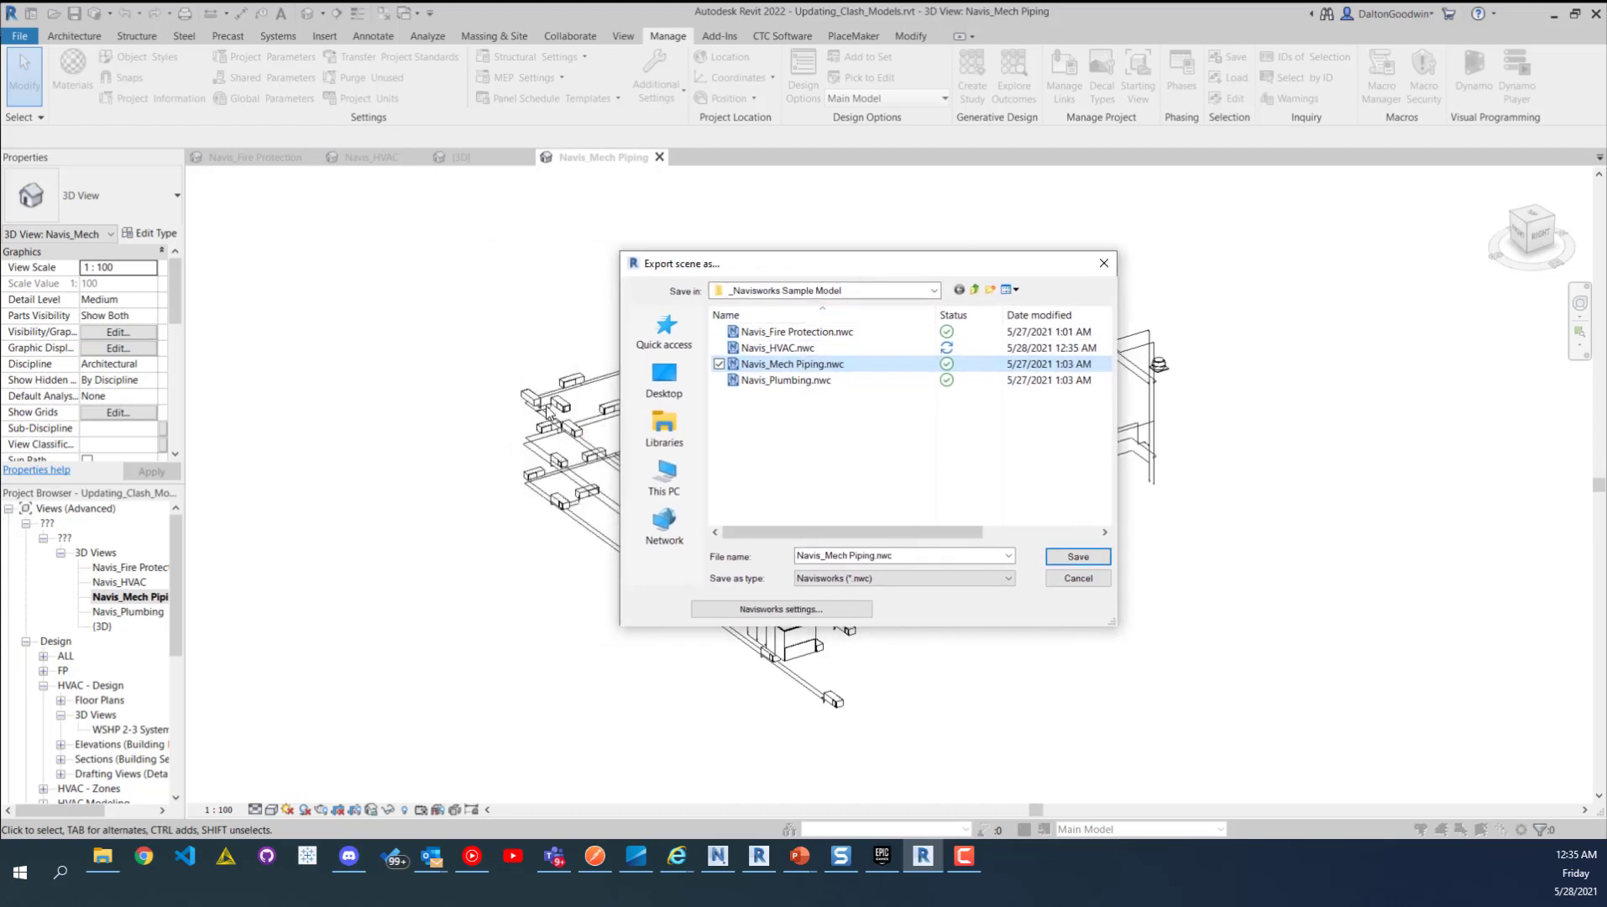
{"action": "left_click_drag", "start_coordinate": [728, 264], "coordinate": [839, 278]}
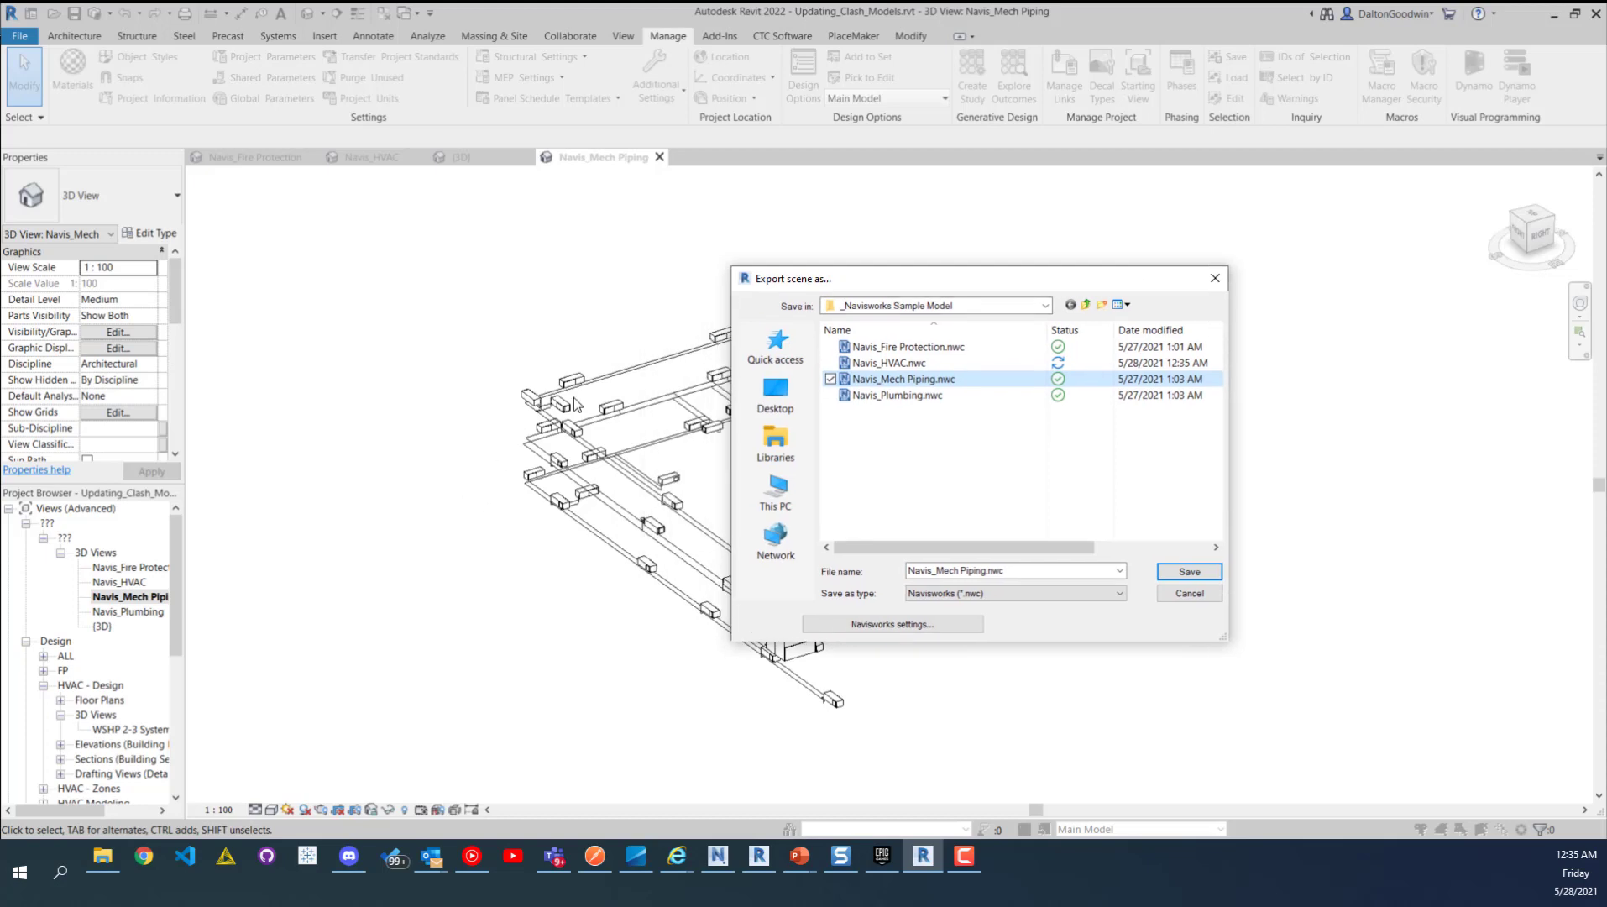
{"action": "left_click", "coordinate": [1171, 578]}
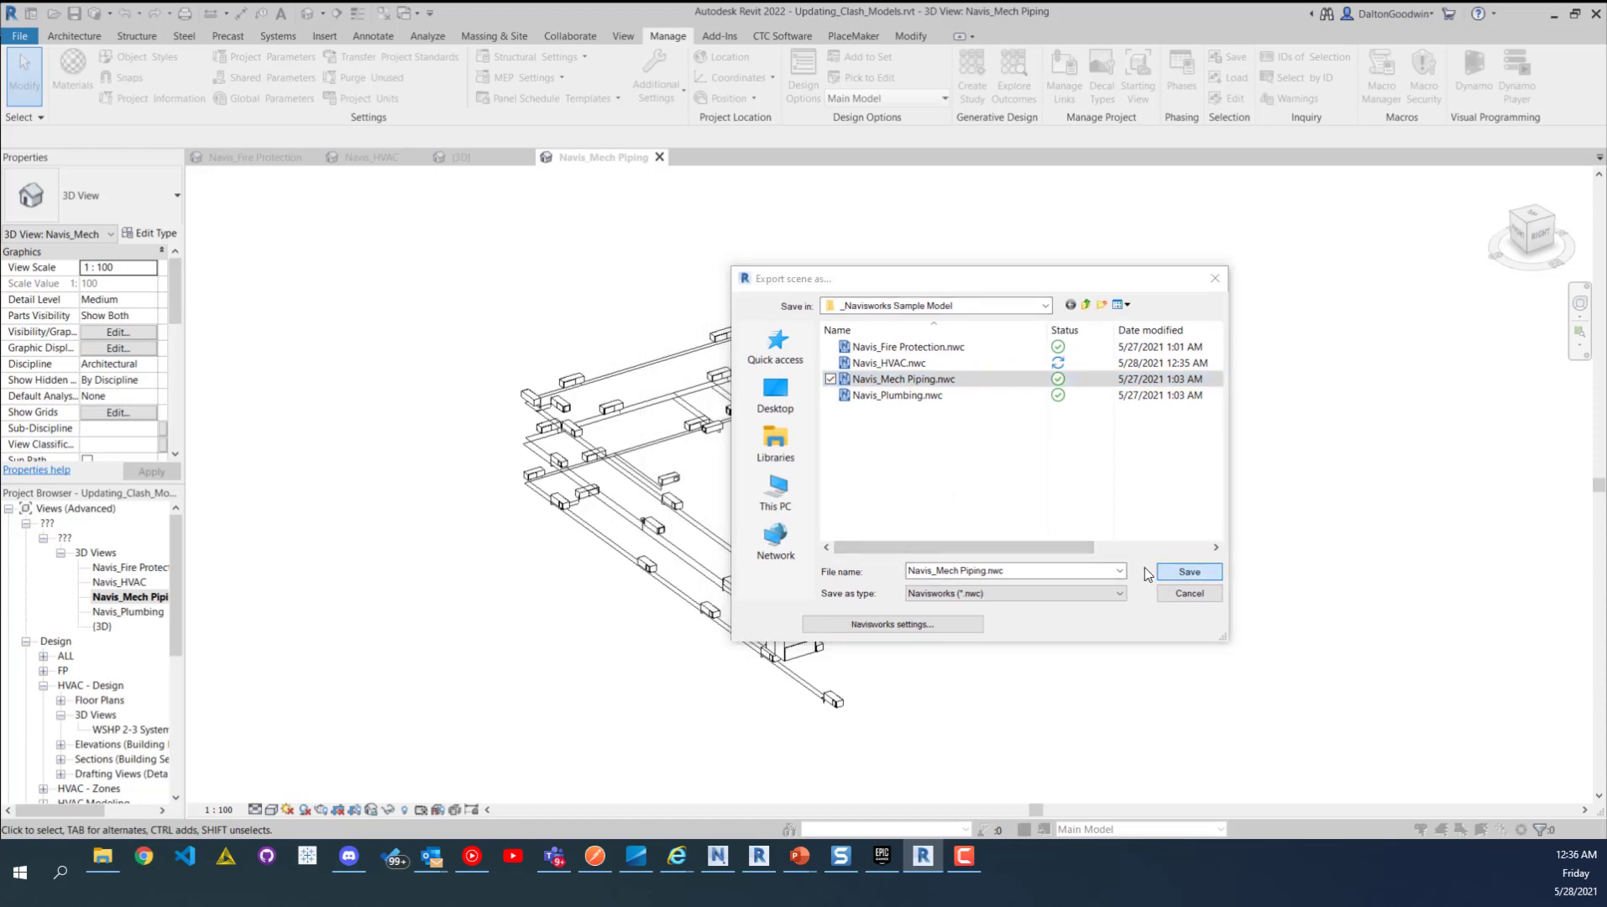
{"action": "left_click", "coordinate": [849, 436]}
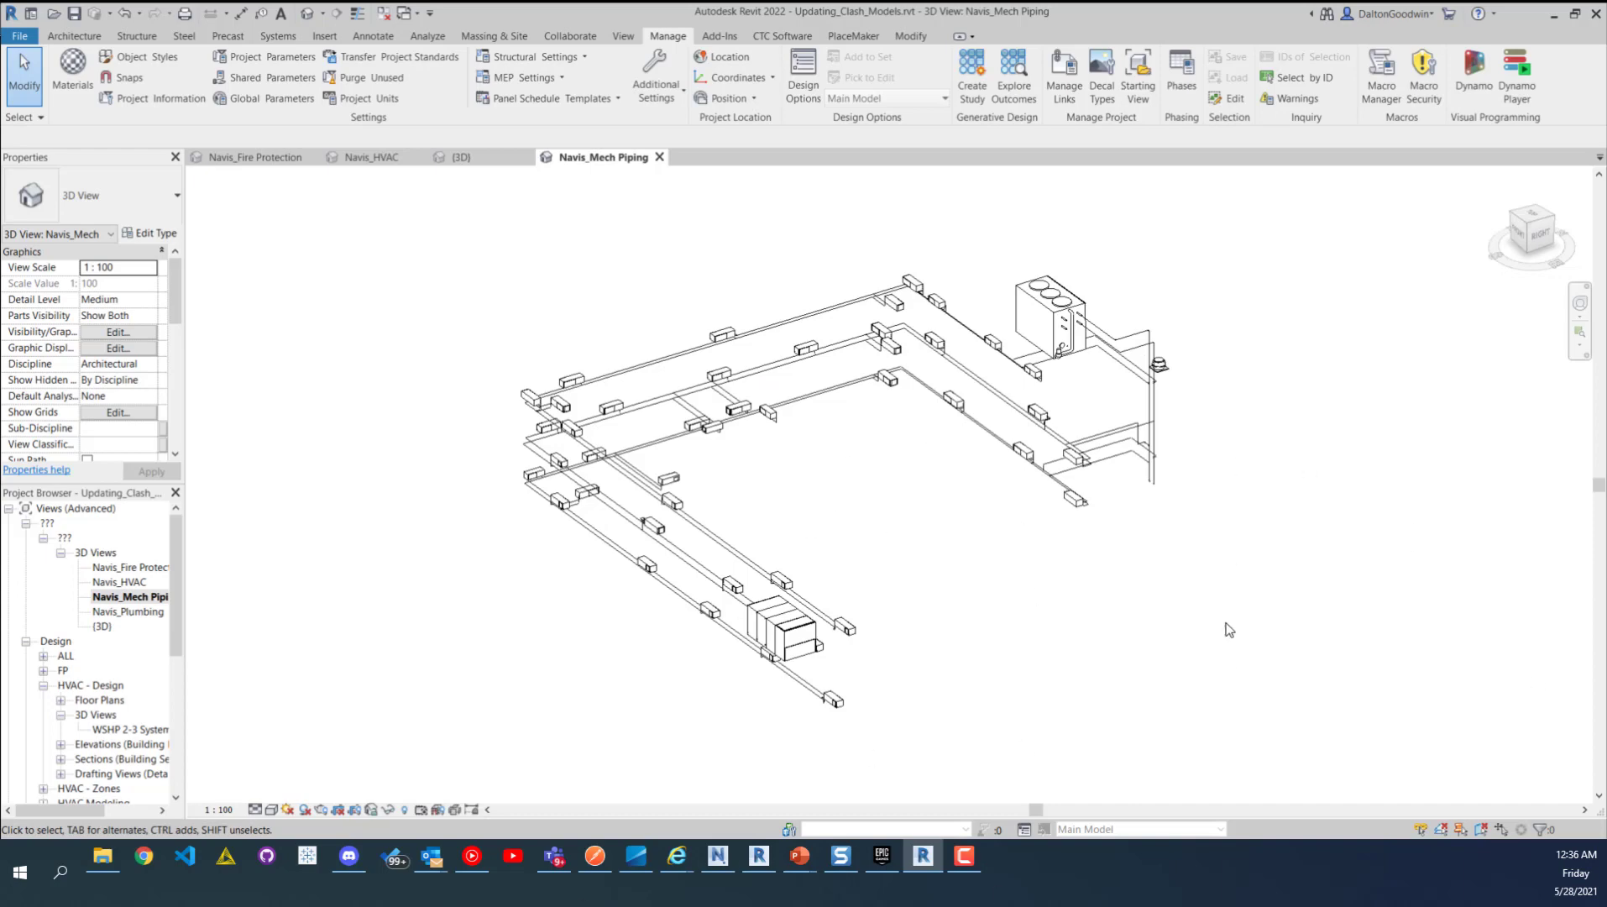
- Switch to Navisworks, refresh the appended model files, and update the HVAC vs Mech Piping clash test
{"action": "left_click", "coordinate": [720, 864]}
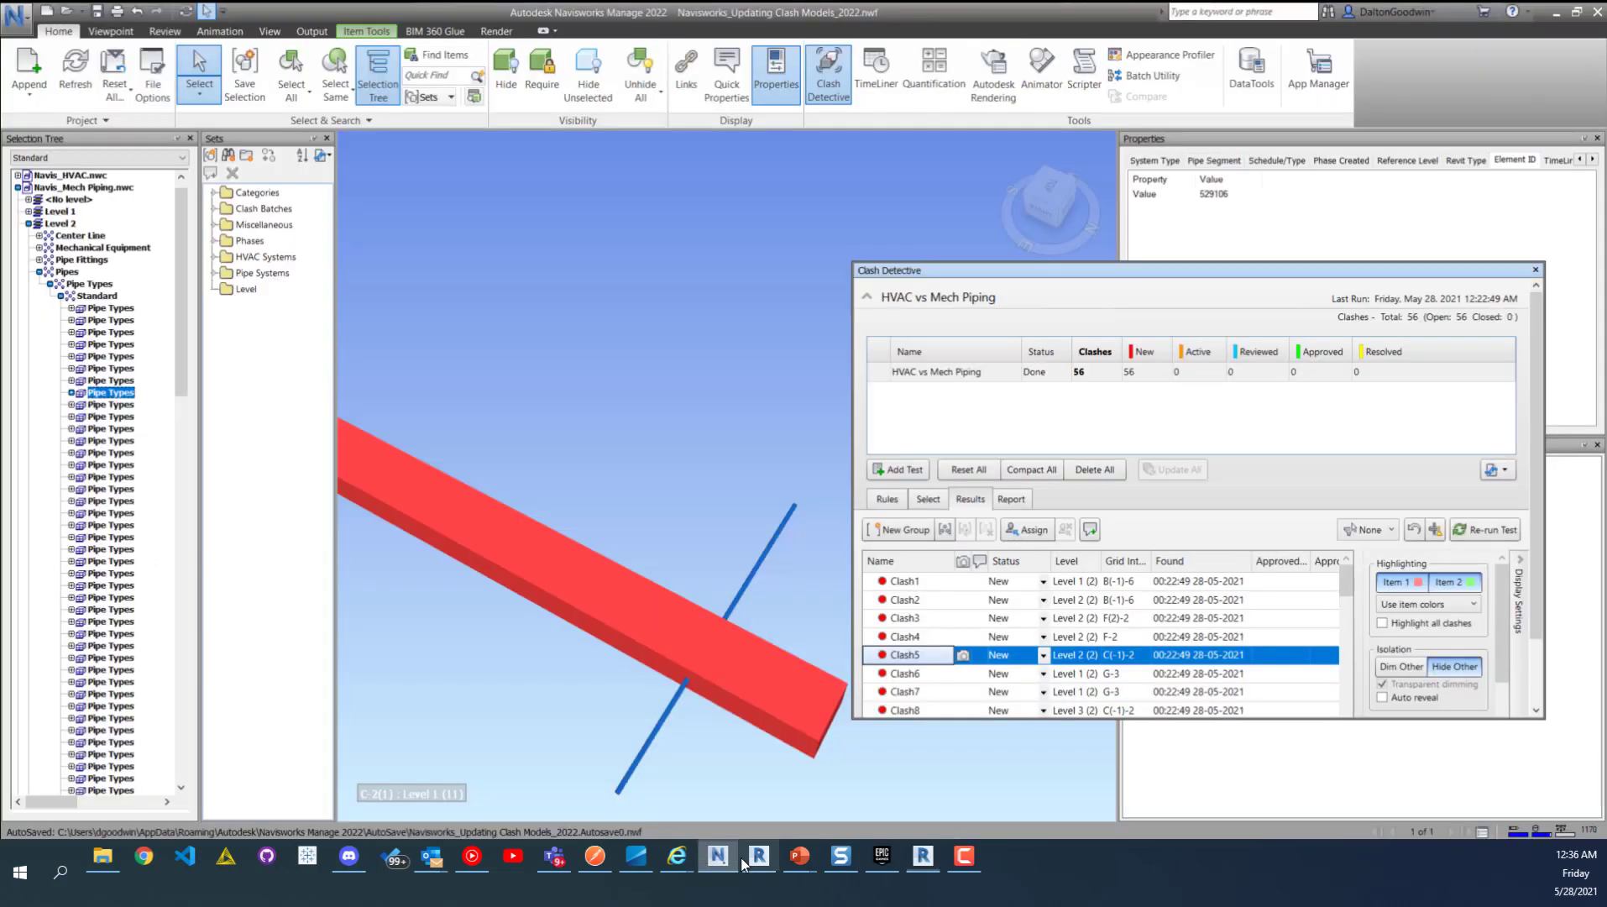
{"action": "left_click_drag", "start_coordinate": [873, 269], "coordinate": [627, 173]}
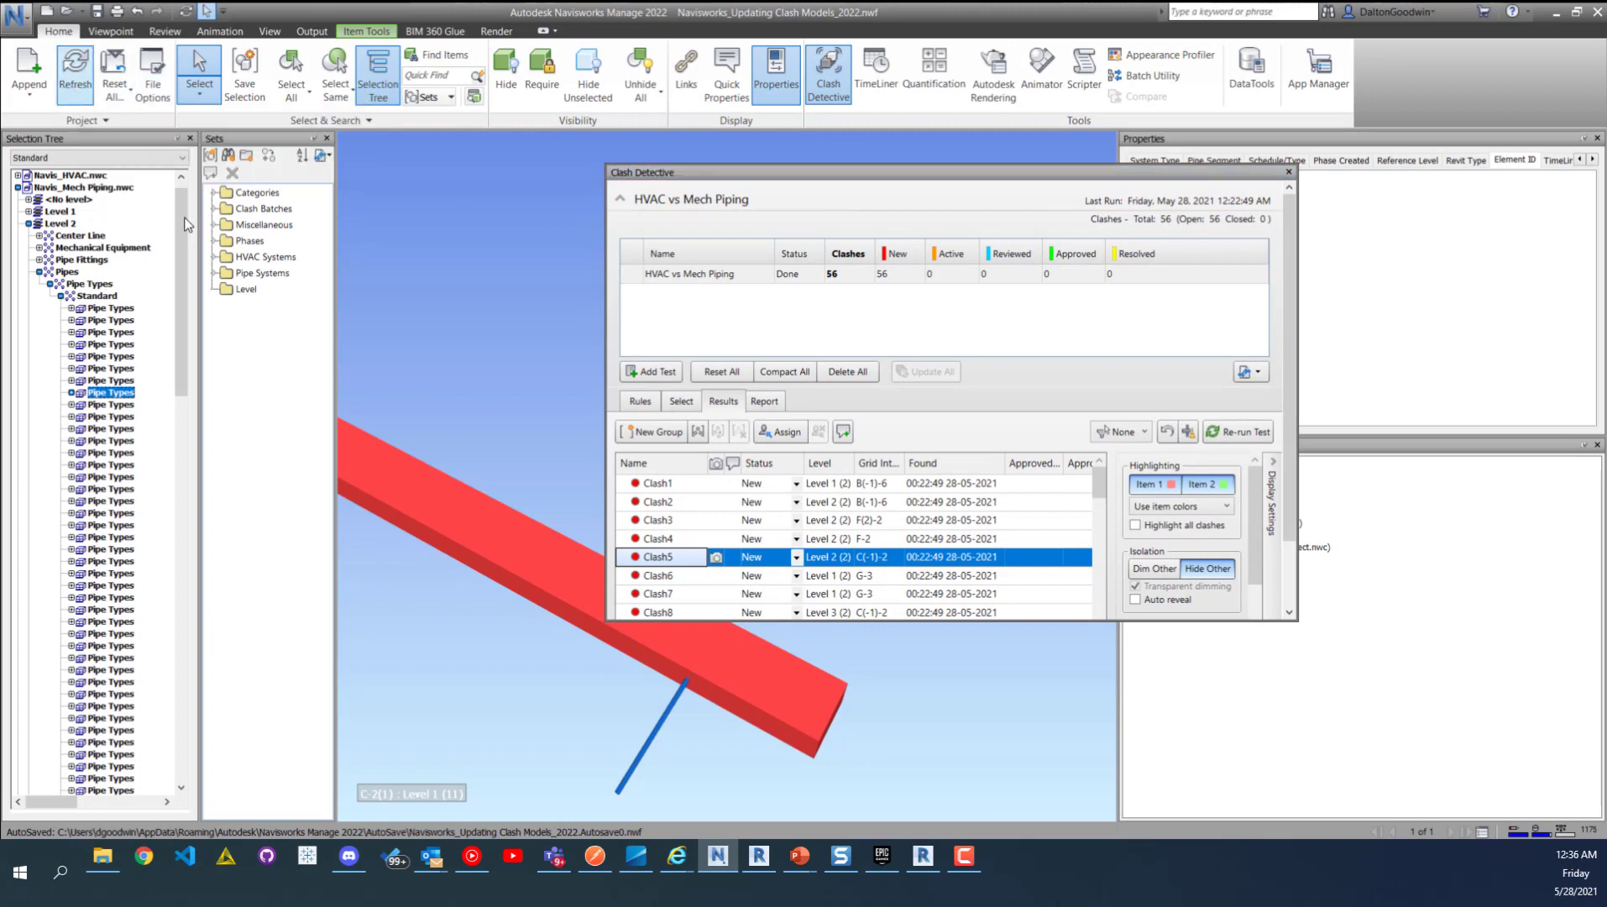
{"action": "left_click", "coordinate": [115, 84]}
{"action": "left_click", "coordinate": [74, 71]}
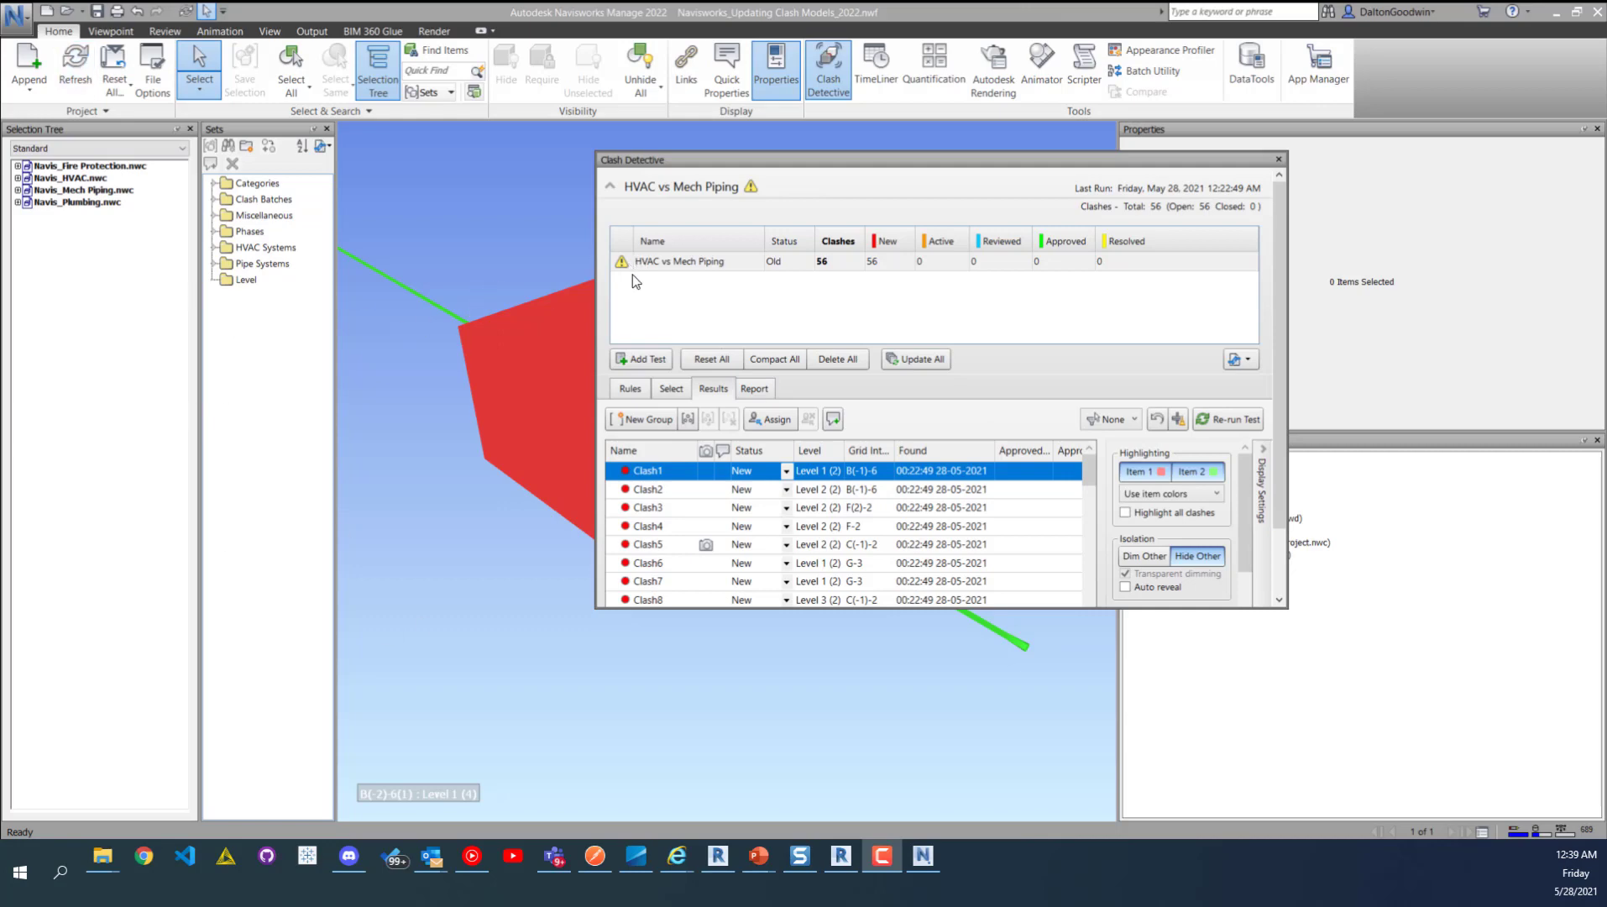
{"action": "mouse_move", "coordinate": [621, 265]}
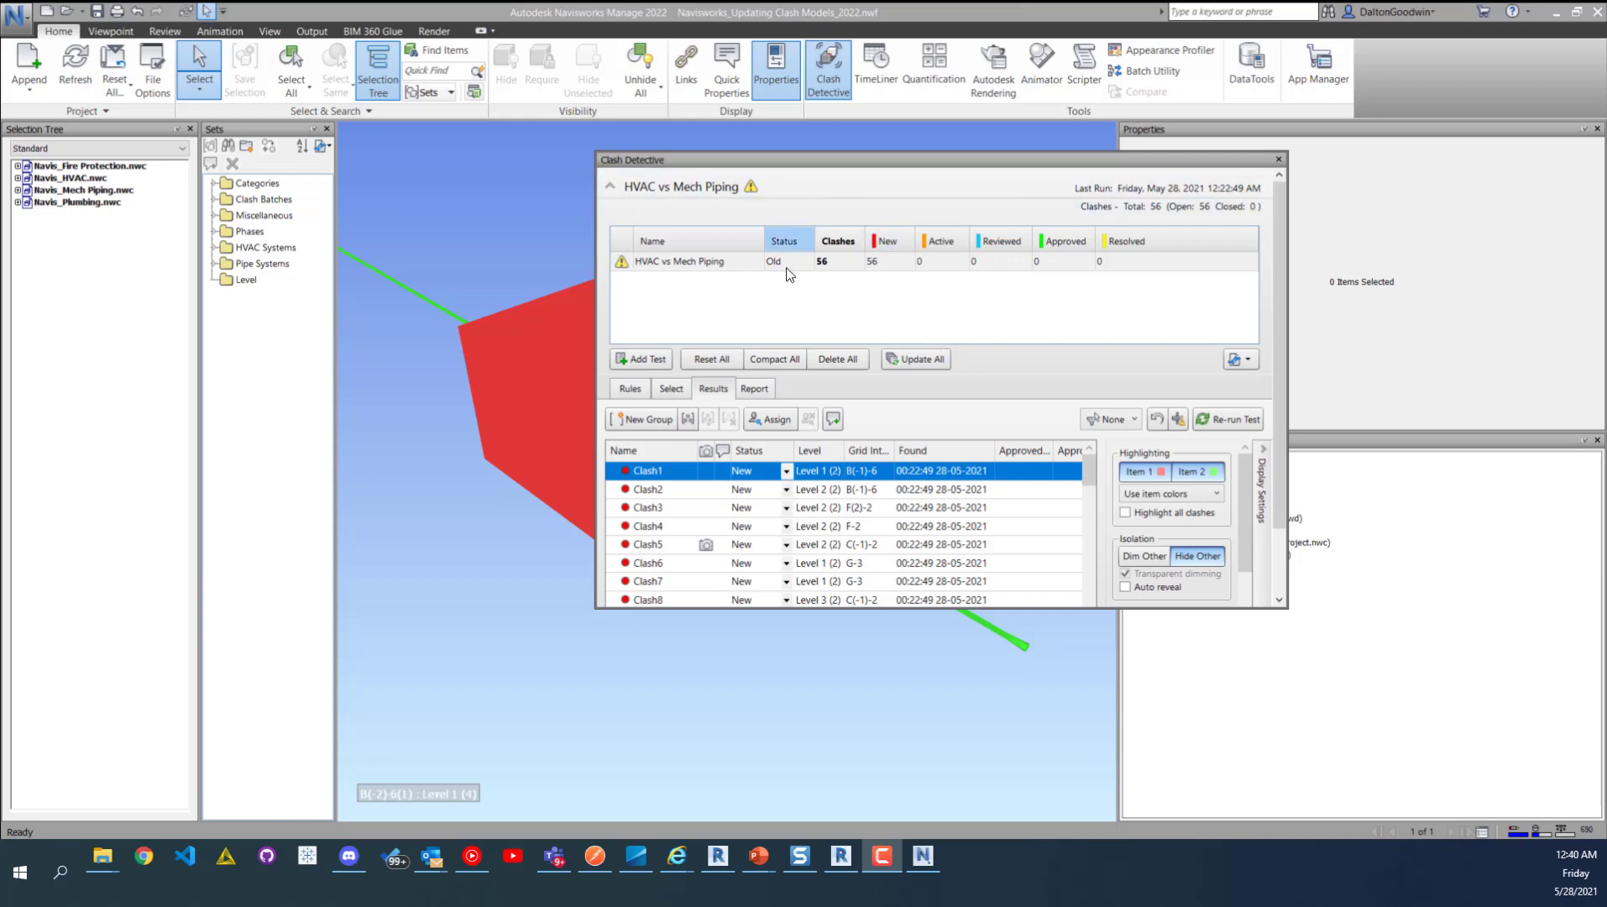
{"action": "left_click", "coordinate": [922, 357]}
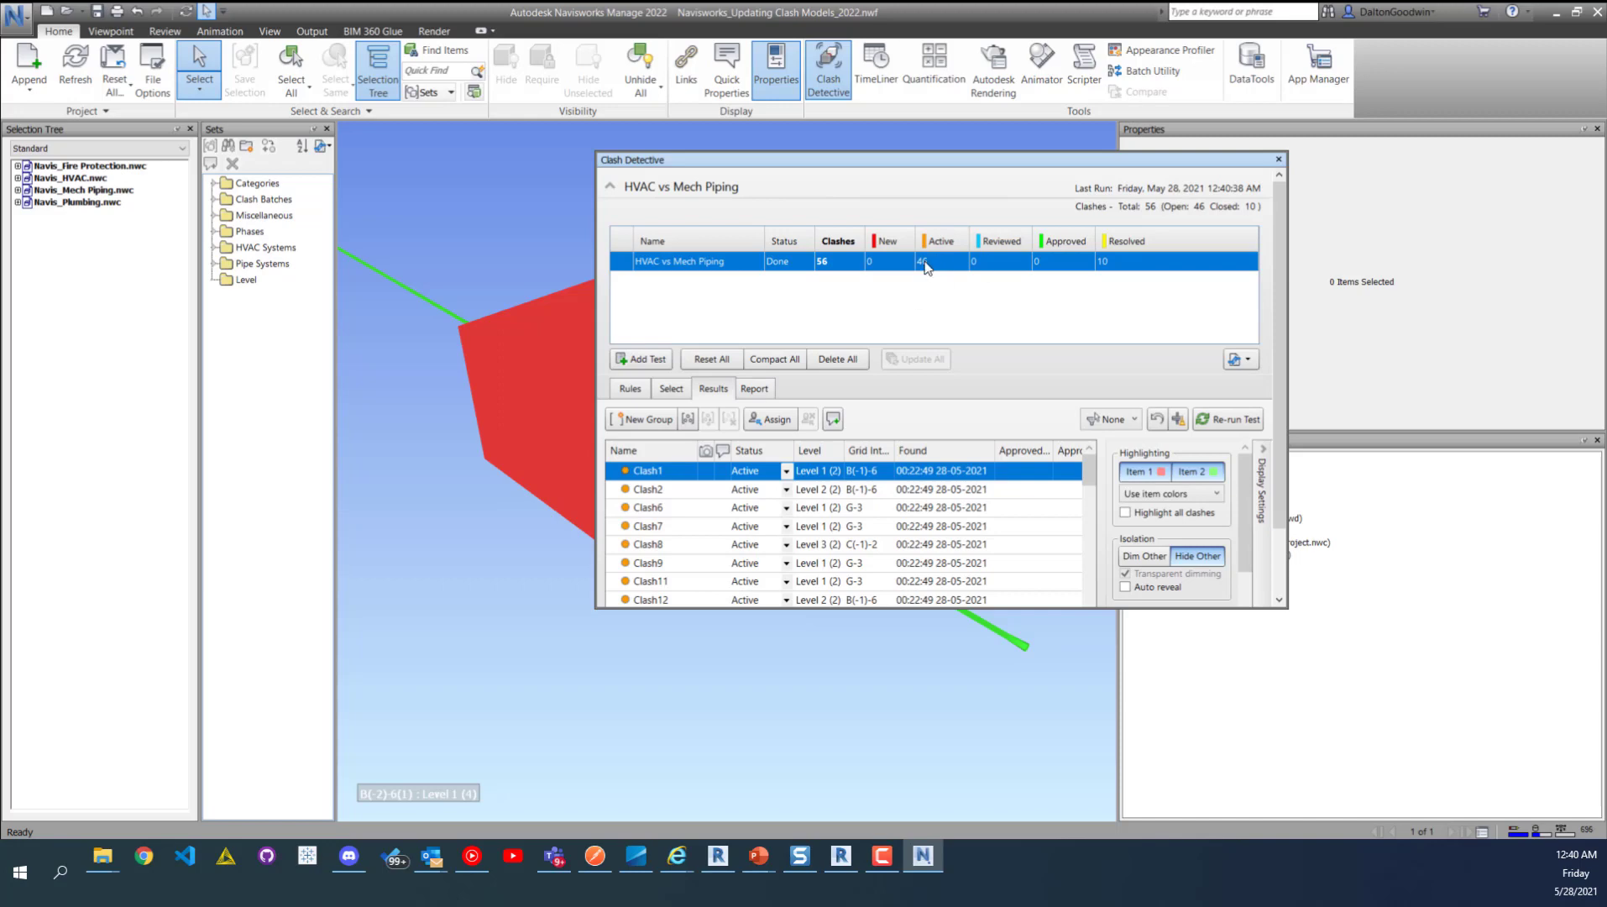
- Examine Clash6, Clash8 and Clash35 in the HVAC vs Mech Piping clash results
{"action": "left_click", "coordinate": [651, 507]}
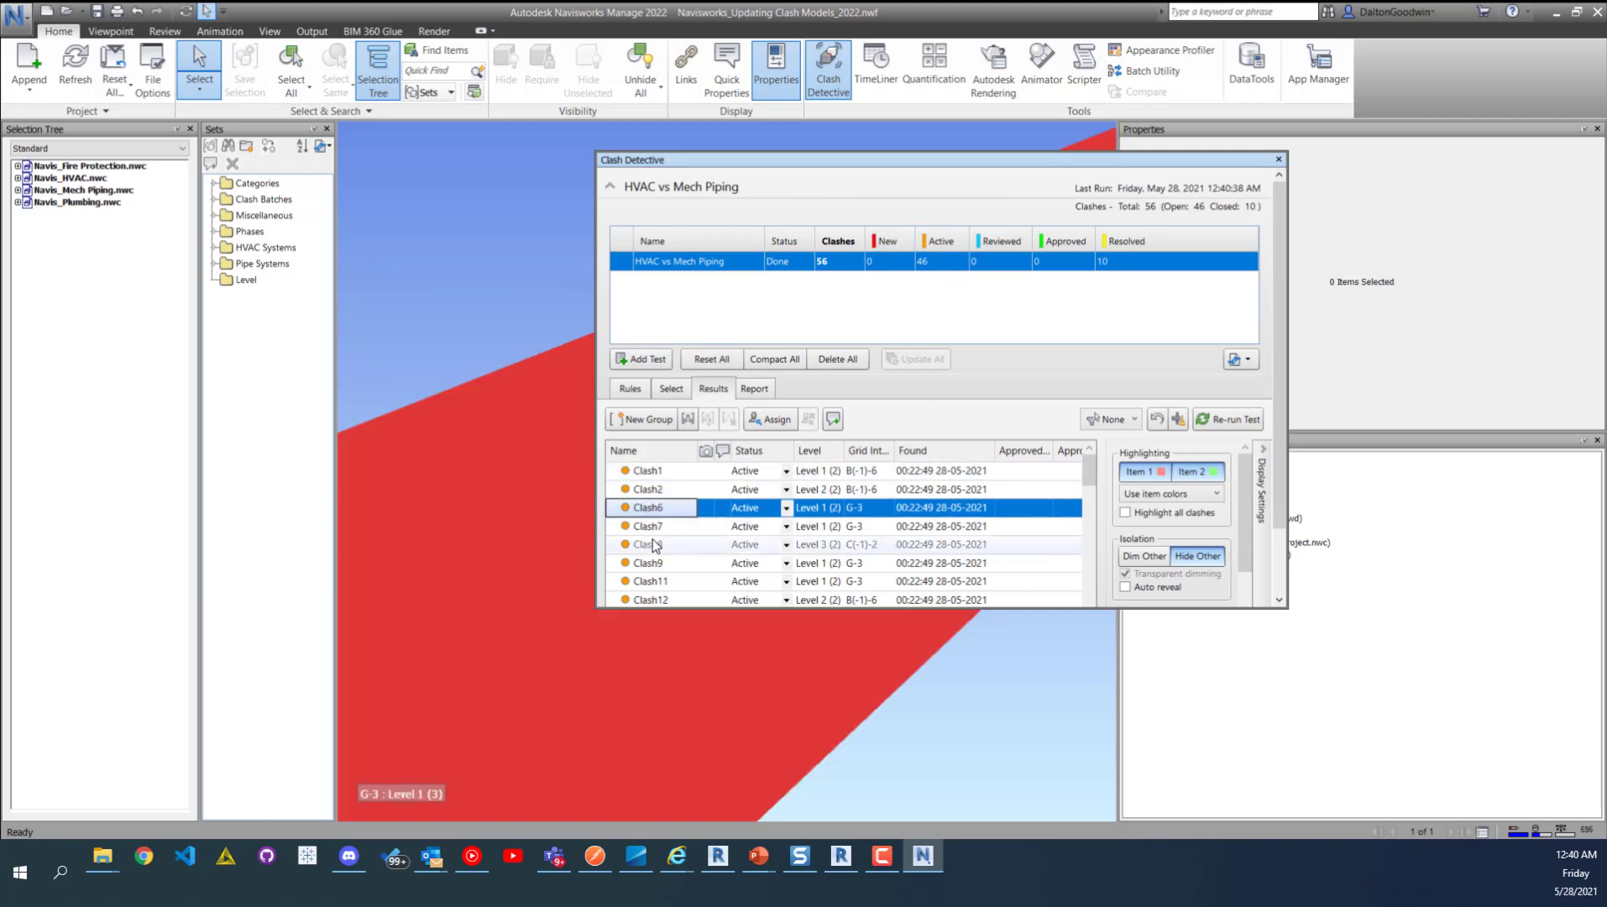
{"action": "left_click", "coordinate": [655, 544]}
{"action": "scroll", "coordinate": [669, 529], "scroll_direction": "down", "scroll_amount": 8}
{"action": "left_click", "coordinate": [666, 512]}
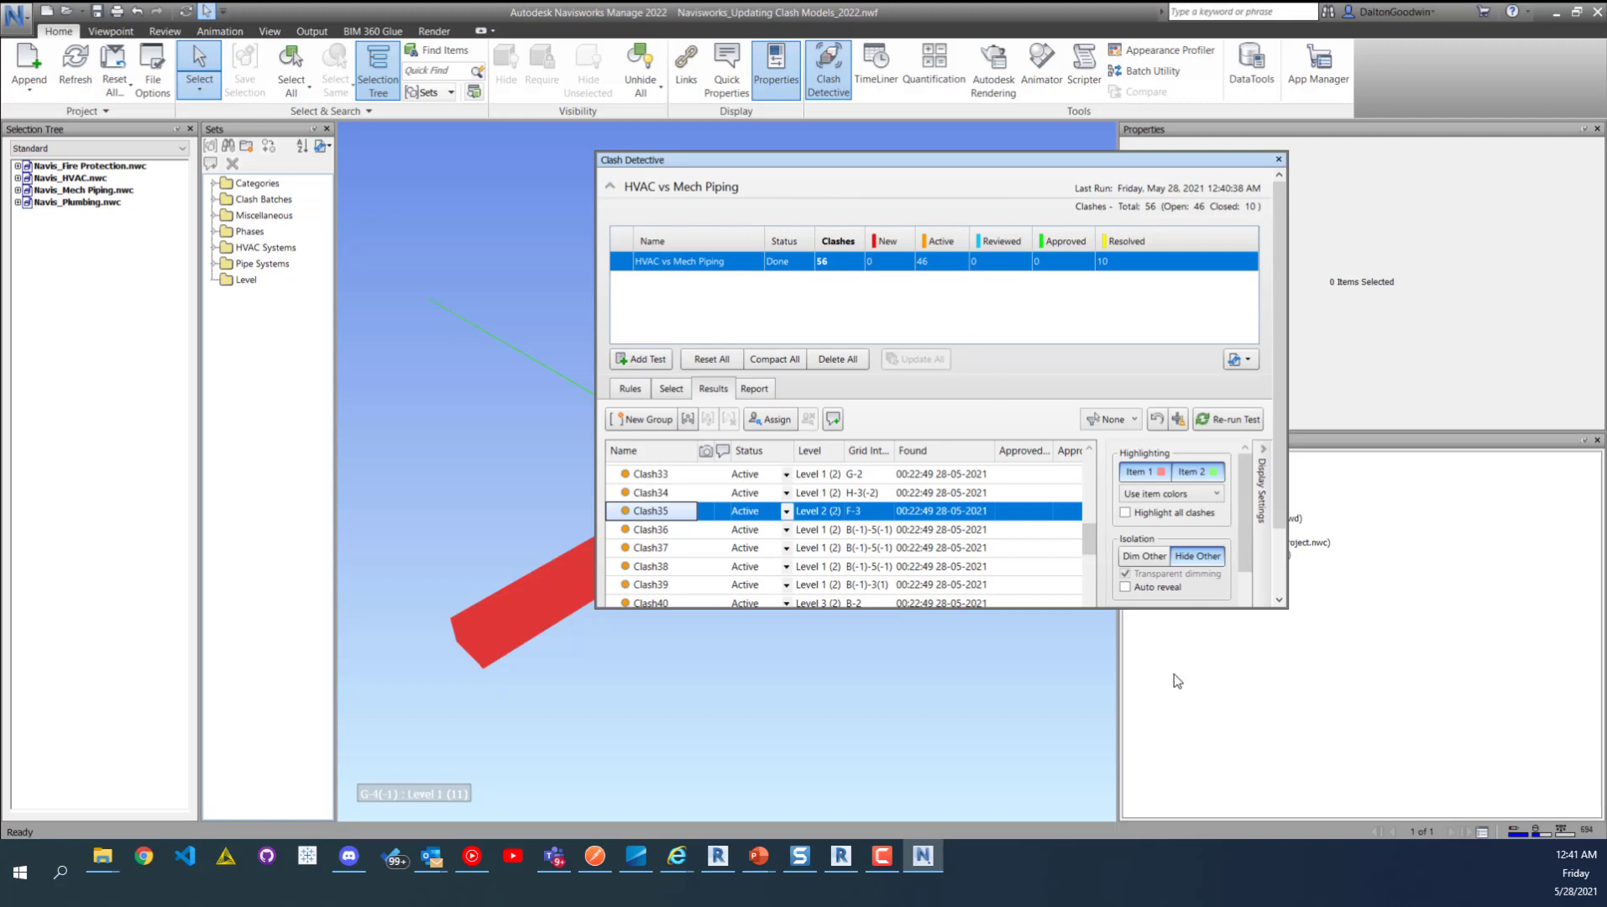
- Switch to the Navisworks - Updating Clash Models presentation in PowerPoint and show slide 3
{"action": "mouse_move", "coordinate": [761, 857]}
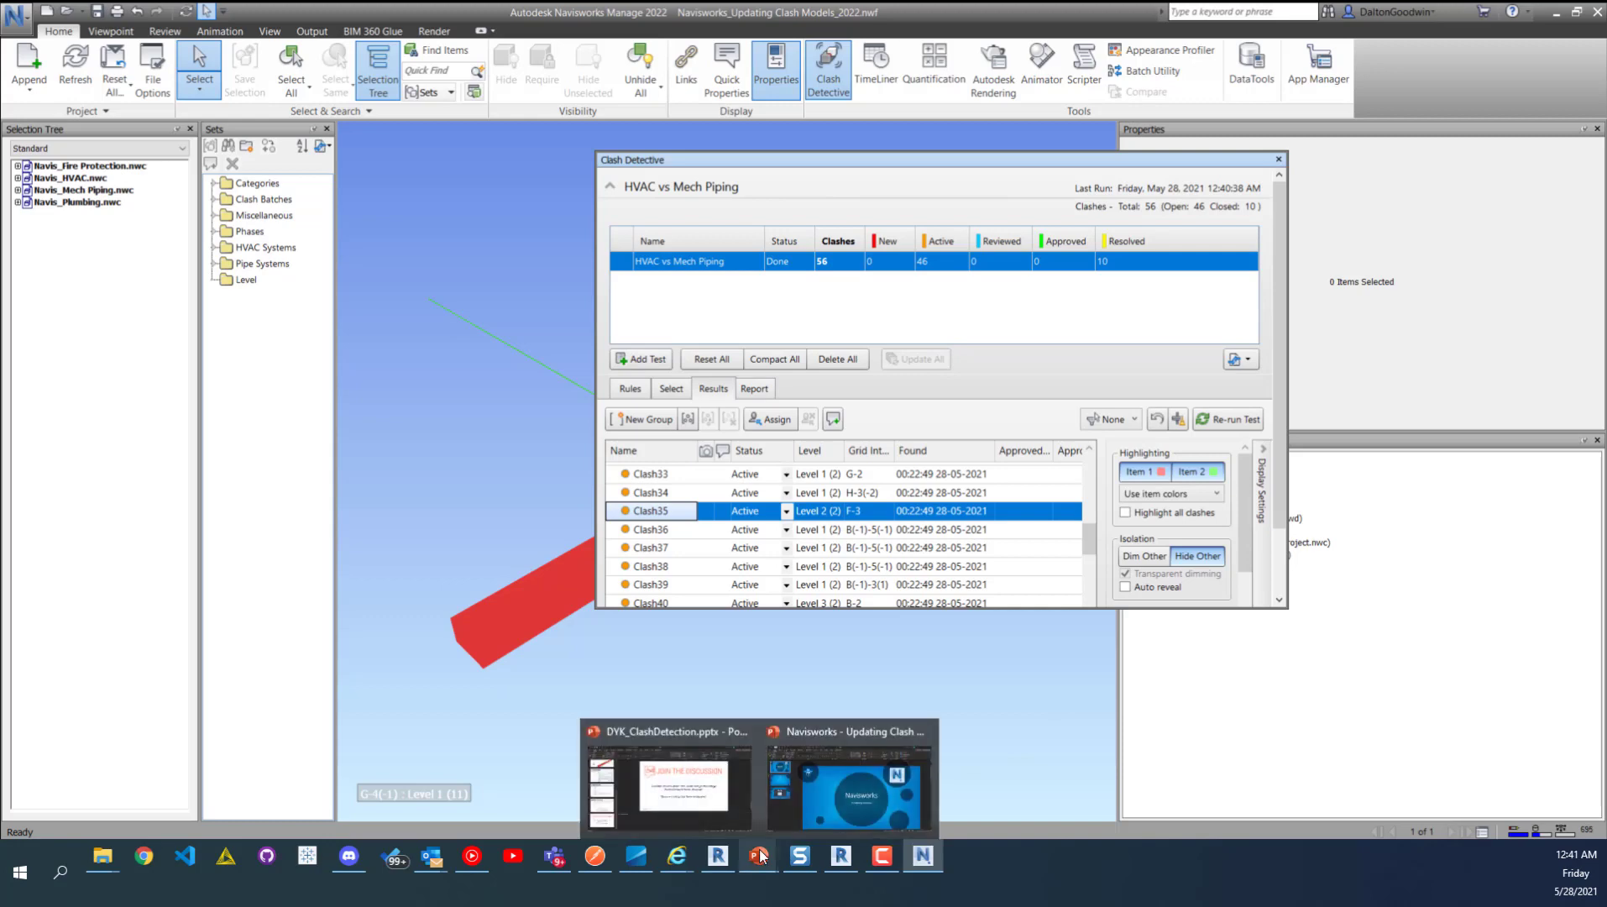
{"action": "left_click", "coordinate": [842, 795]}
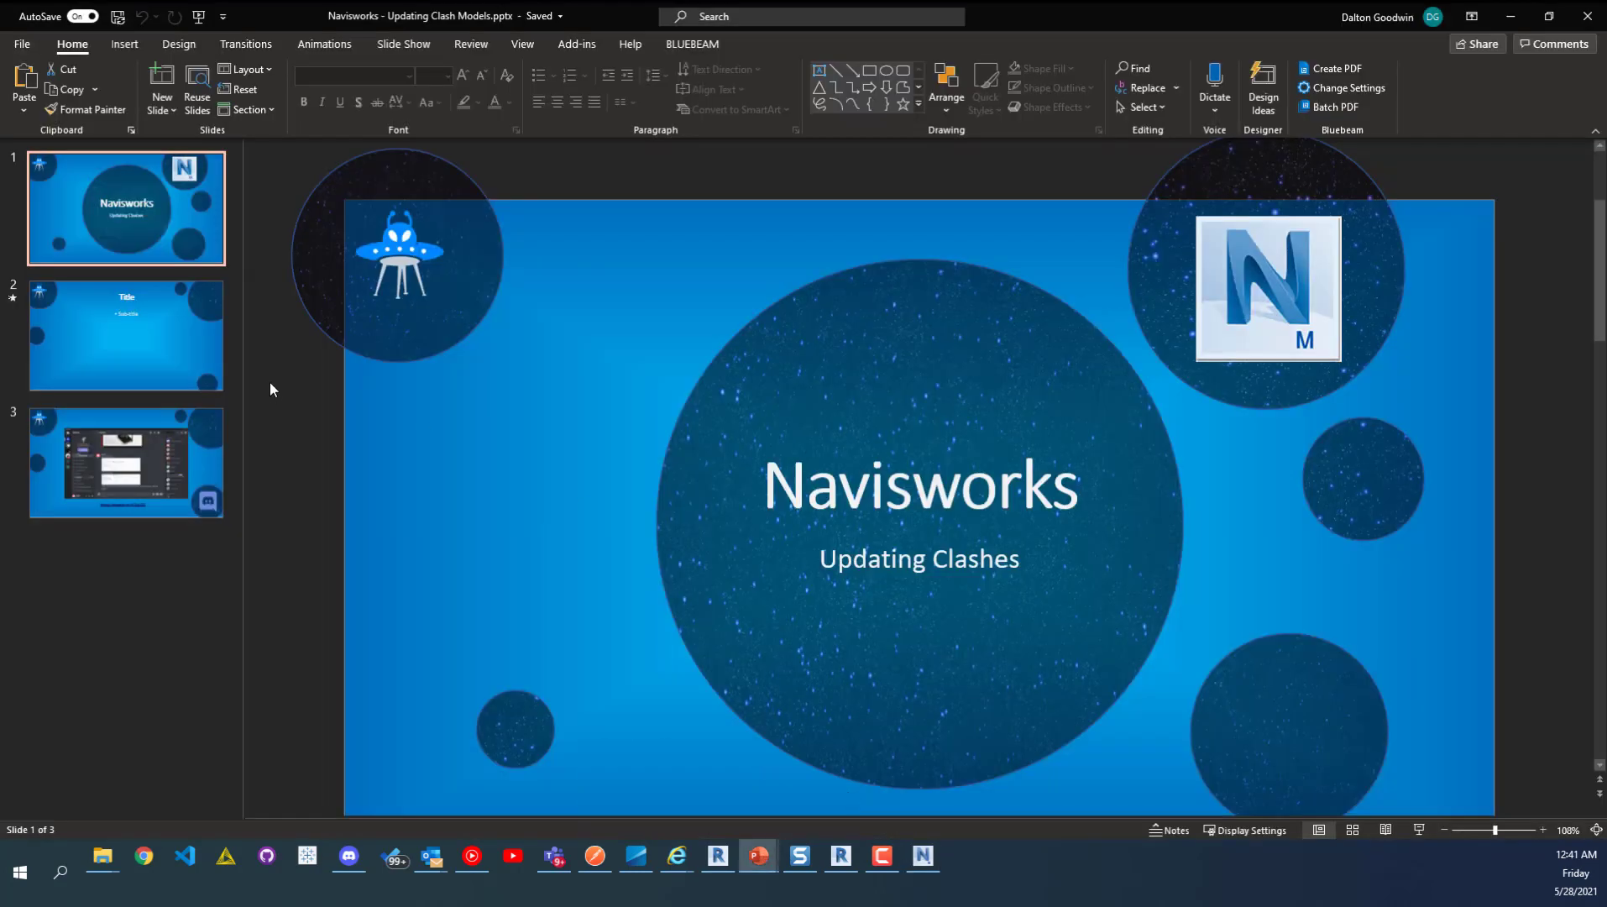
{"action": "left_click", "coordinate": [210, 457]}
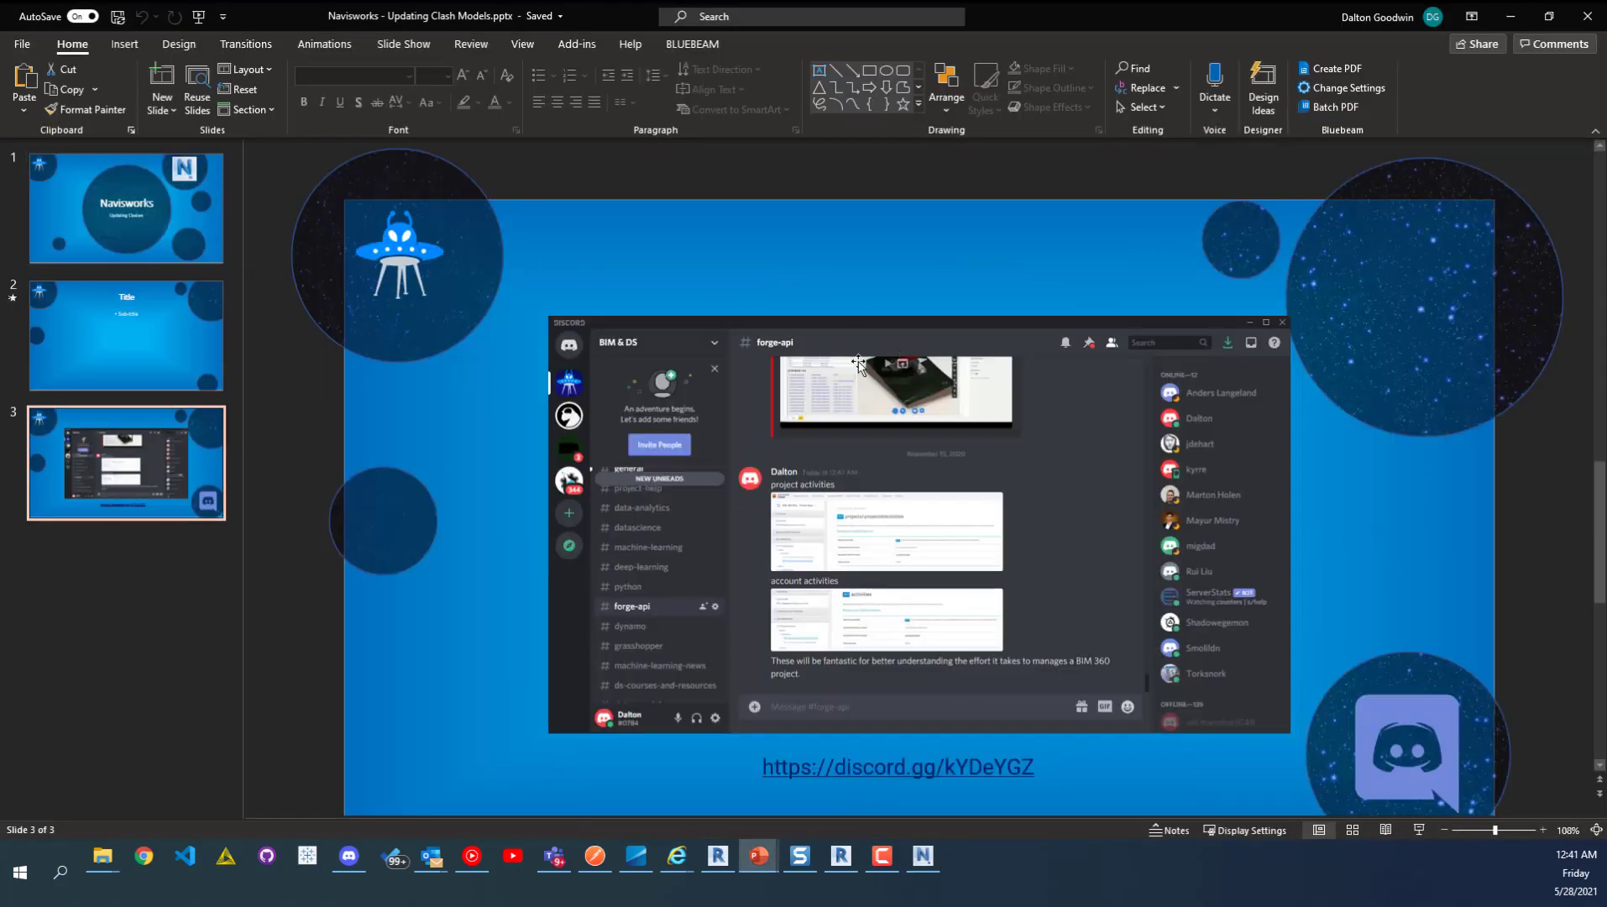